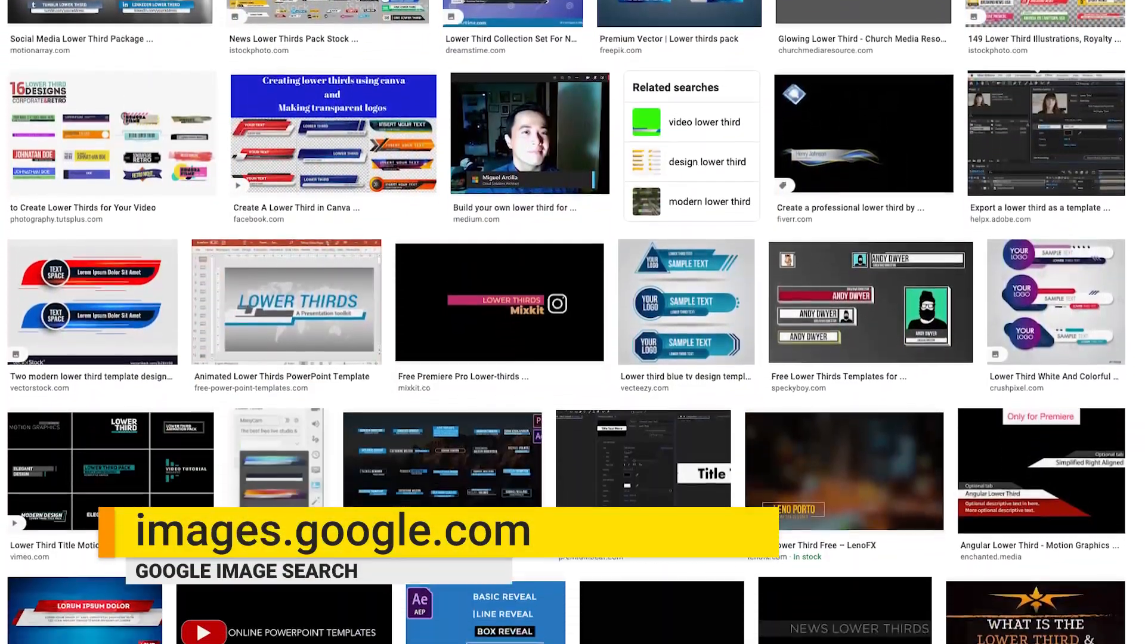
Browse the Google Images results for lower third designs to gather style and layout ideas.
scroll(572, 322, down, 4)
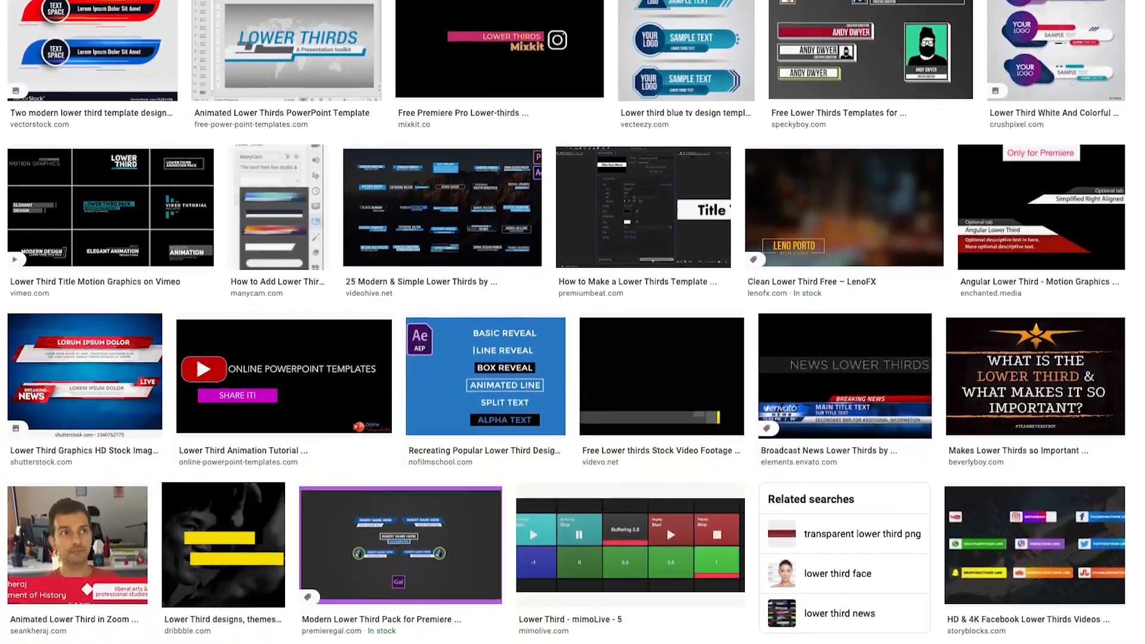
scroll(572, 321, down, 4)
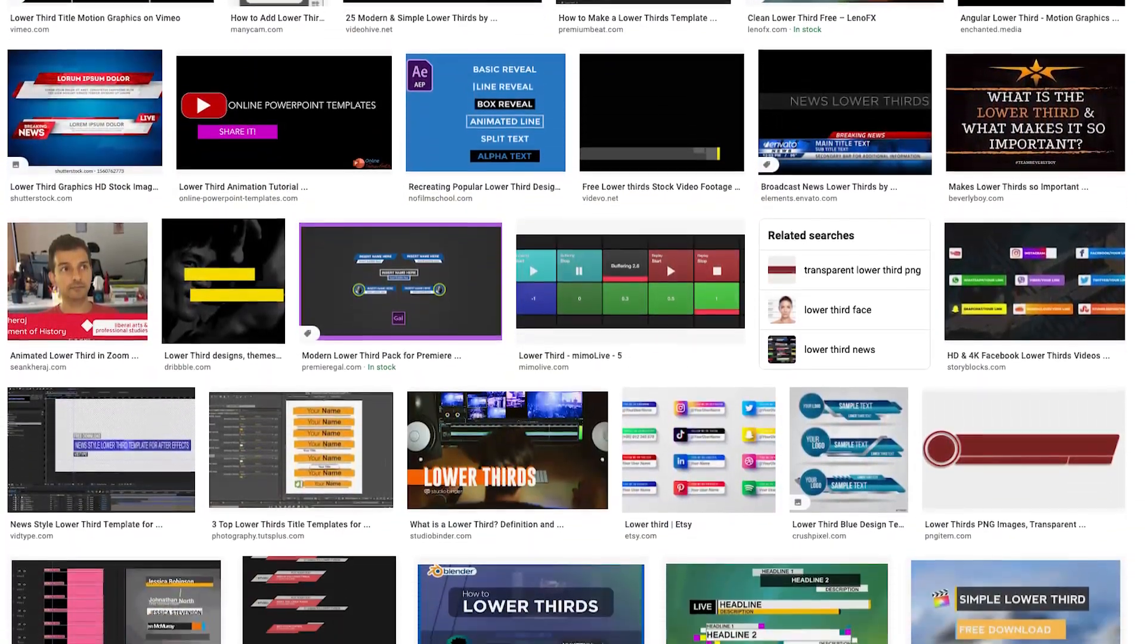
scroll(572, 322, down, 4)
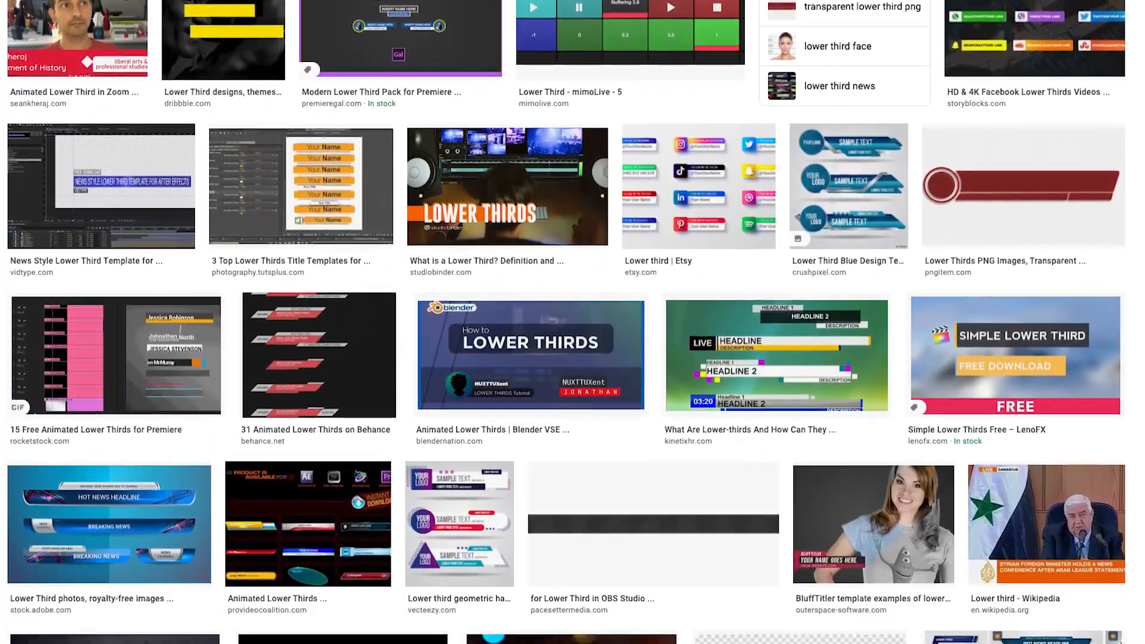
scroll(573, 322, down, 4)
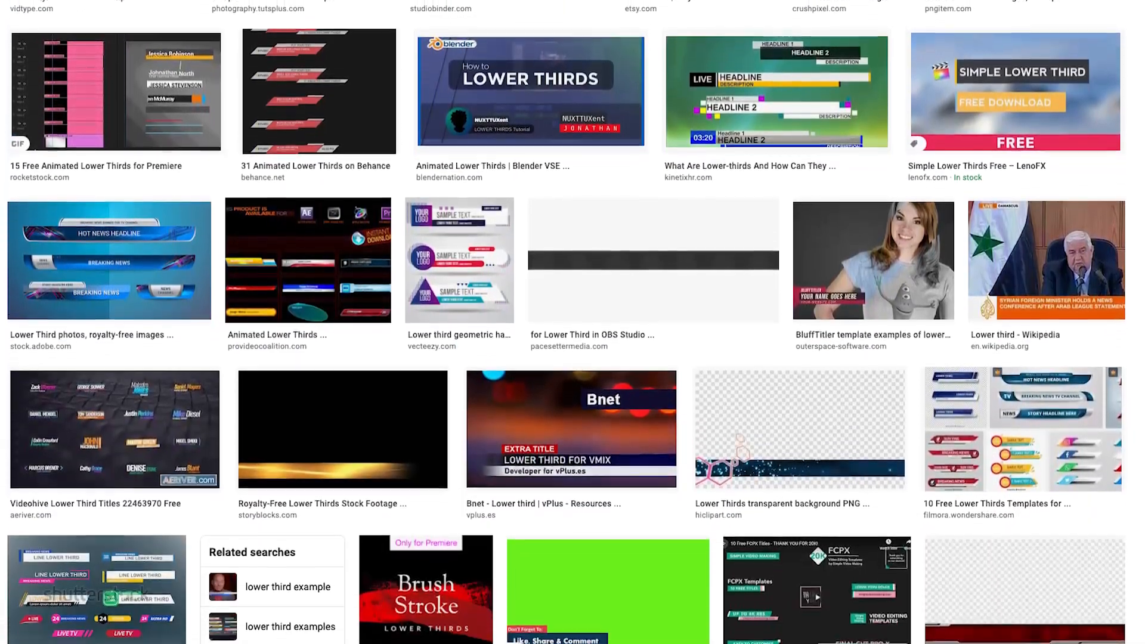
scroll(572, 322, down, 4)
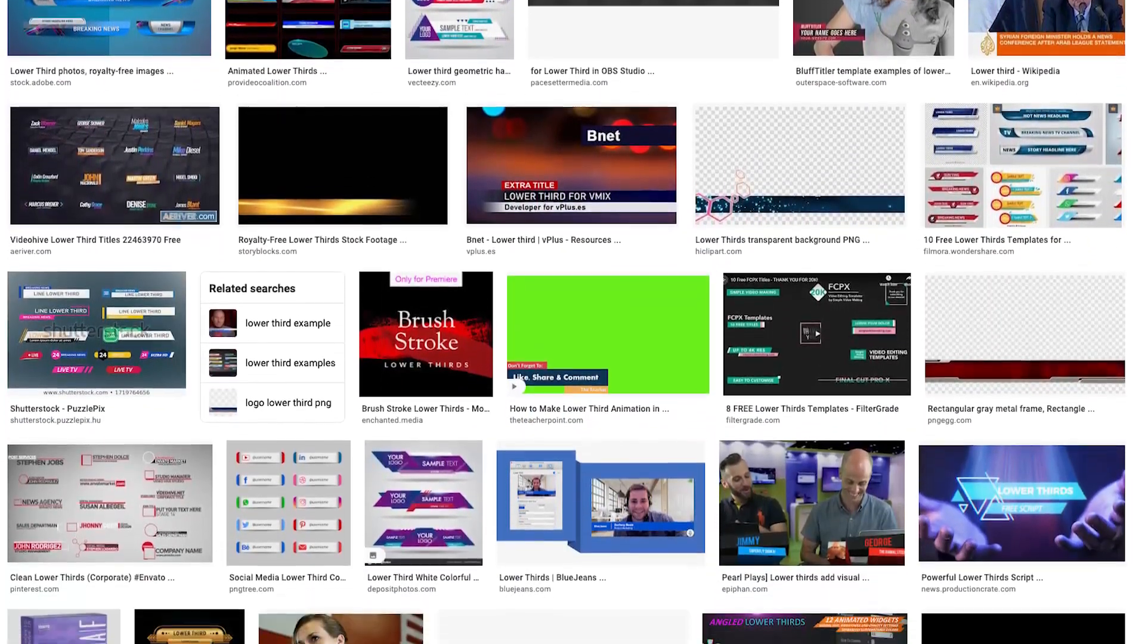
scroll(573, 322, down, 4)
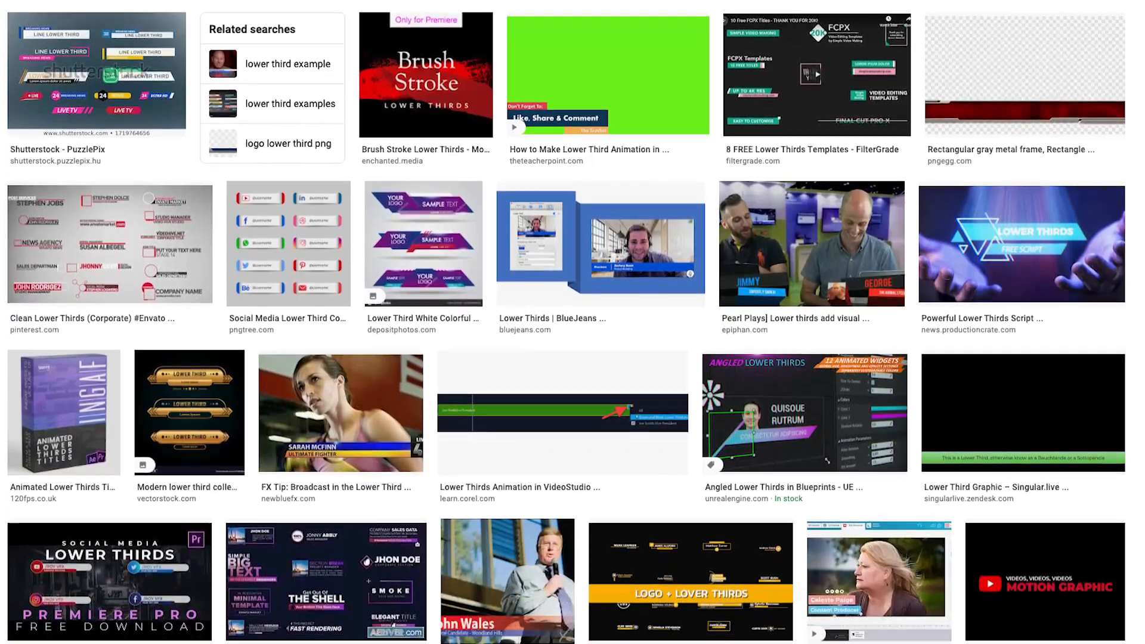
scroll(573, 322, down, 4)
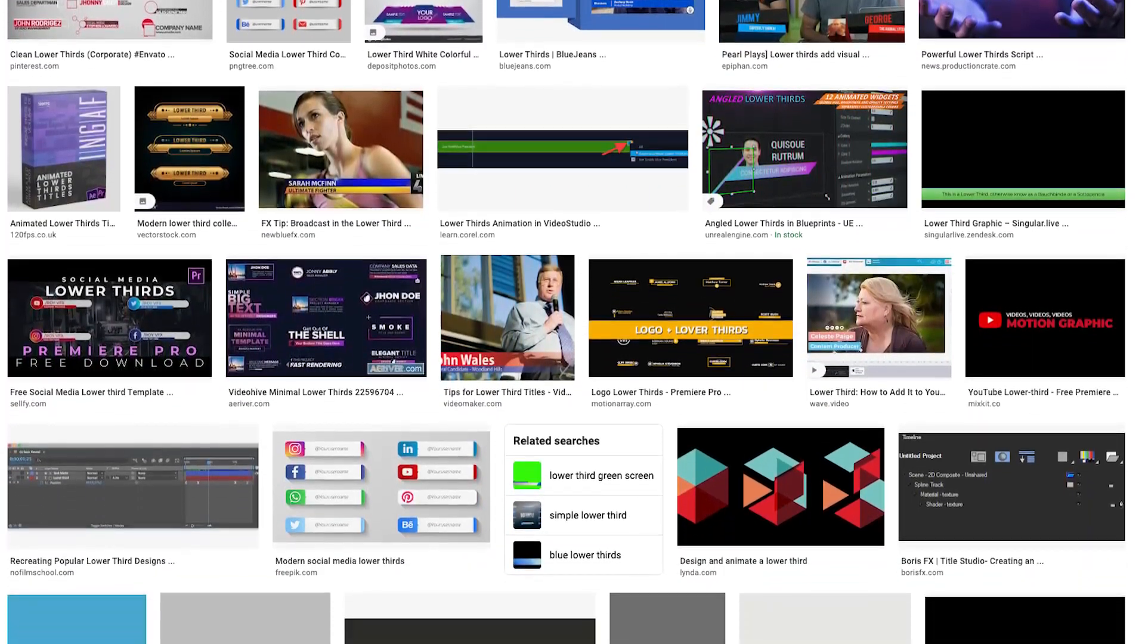
scroll(573, 322, down, 4)
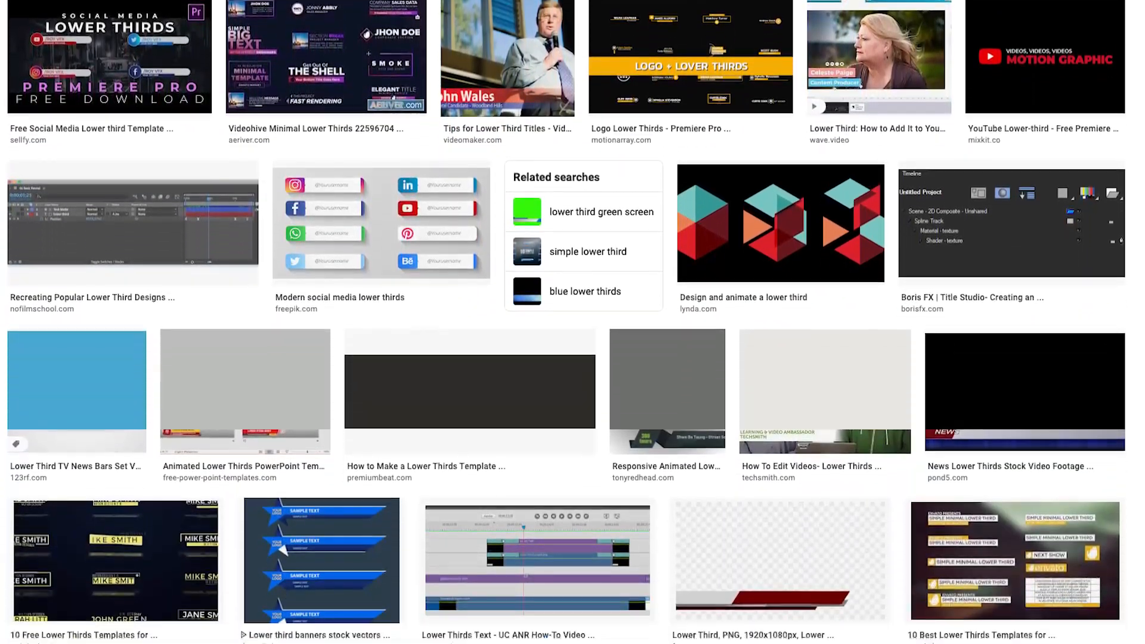
scroll(572, 322, down, 4)
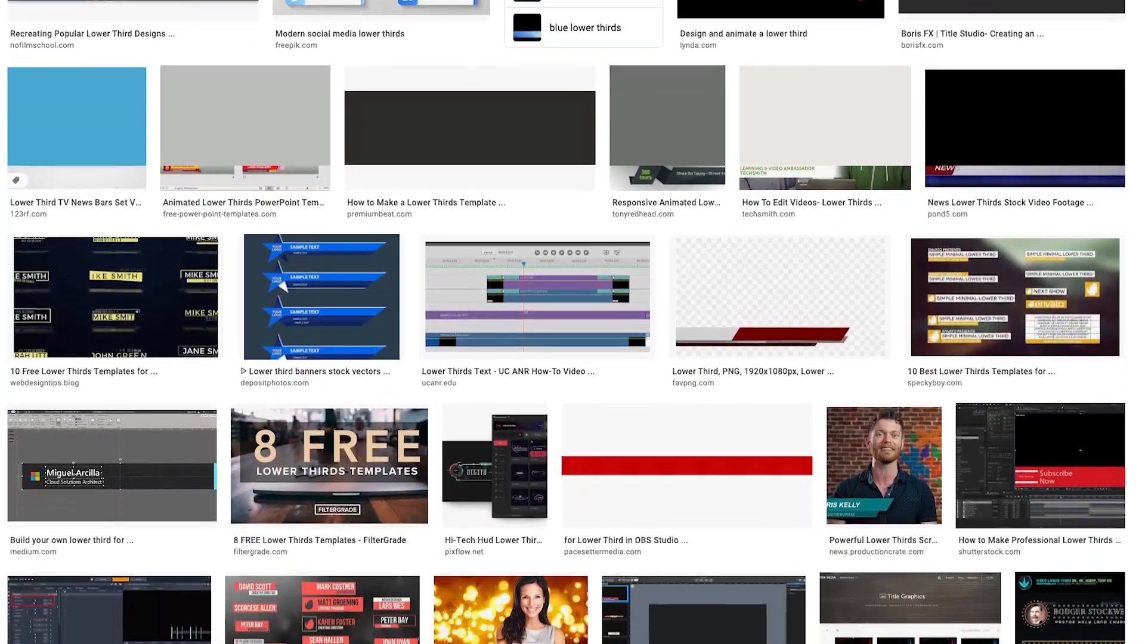
scroll(572, 322, down, 4)
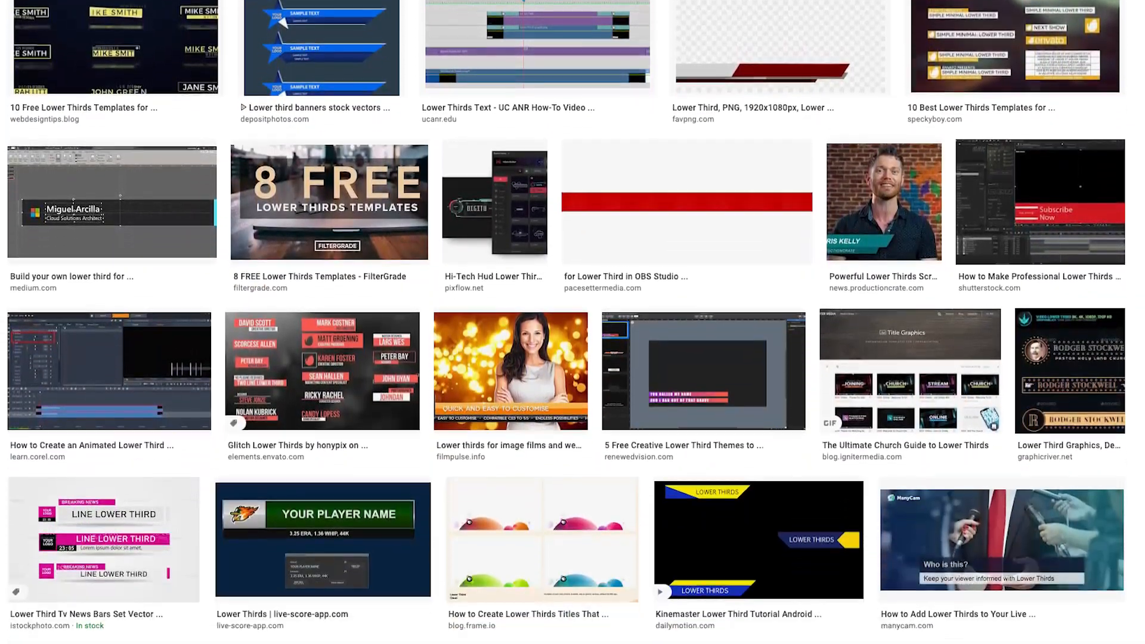
scroll(572, 322, down, 4)
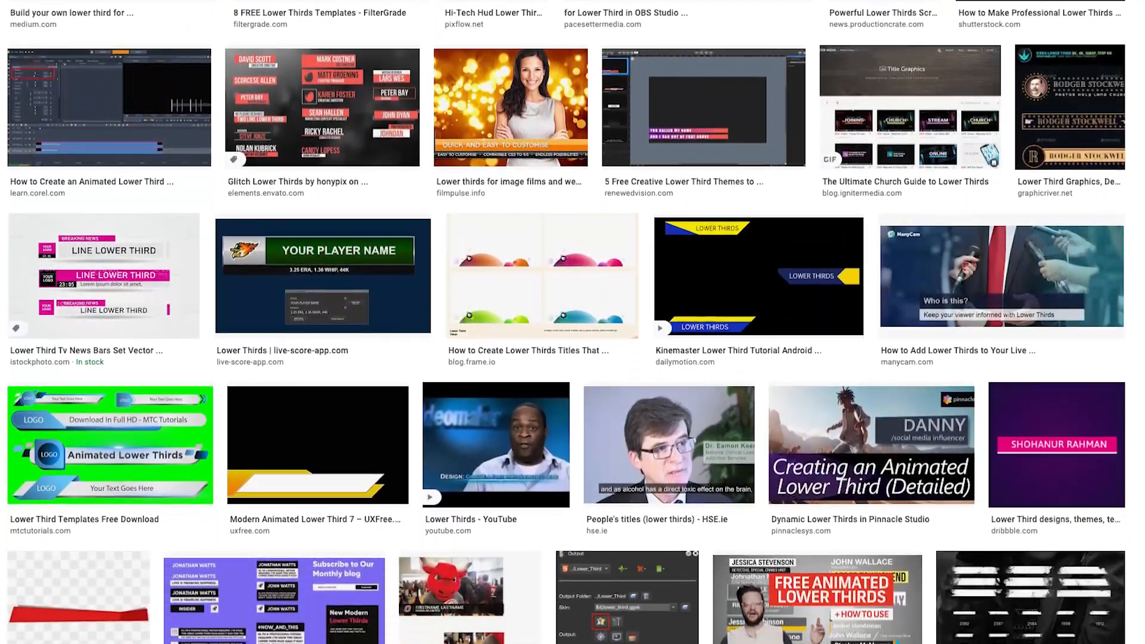
scroll(572, 322, down, 4)
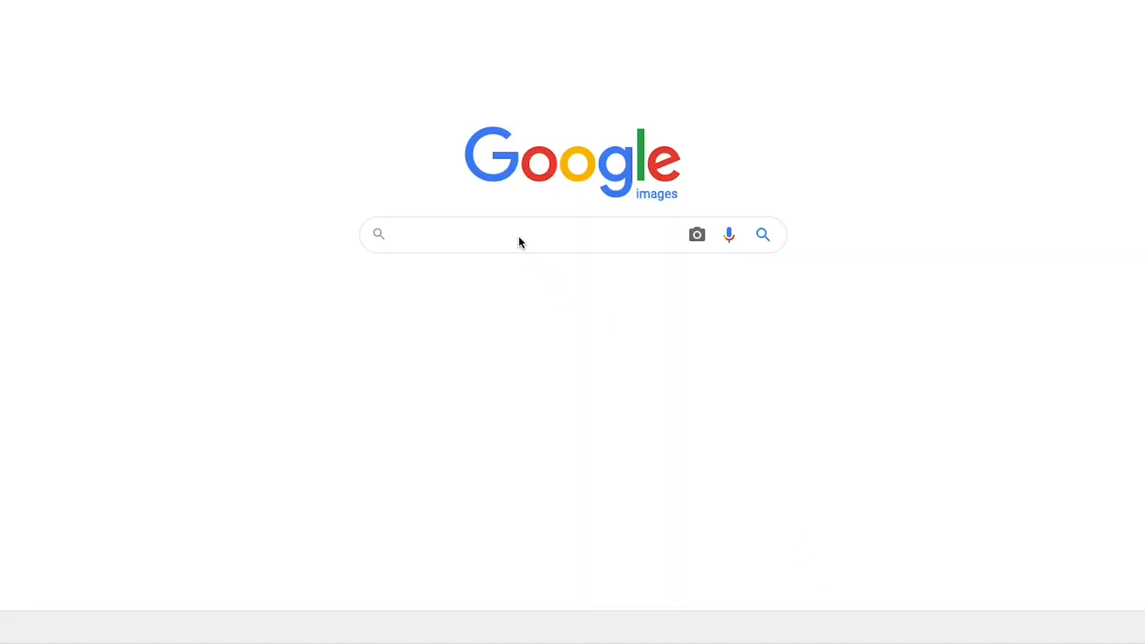
Search Google Images for "lower thirds" and narrow the results to the transparent category.
click(518, 237)
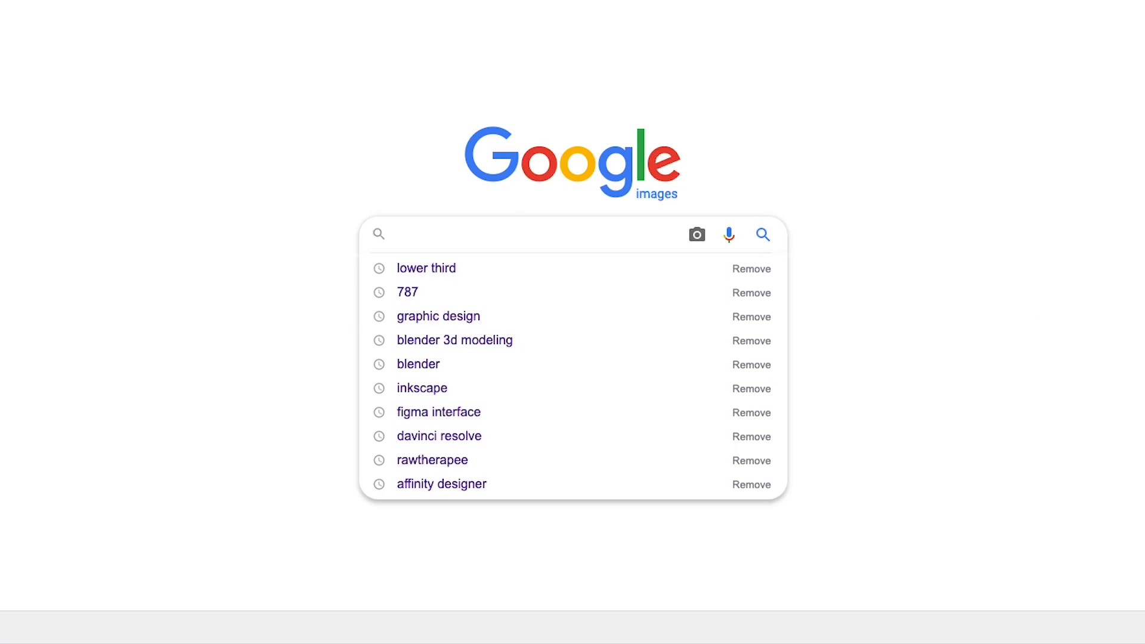
text(lower thirds)
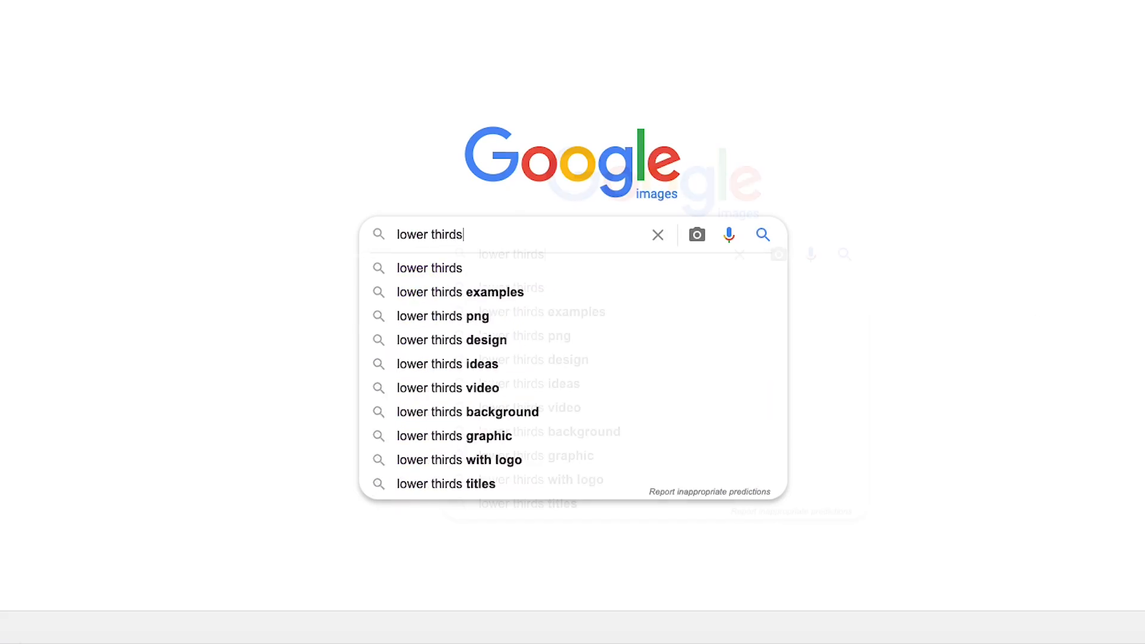
key(Return)
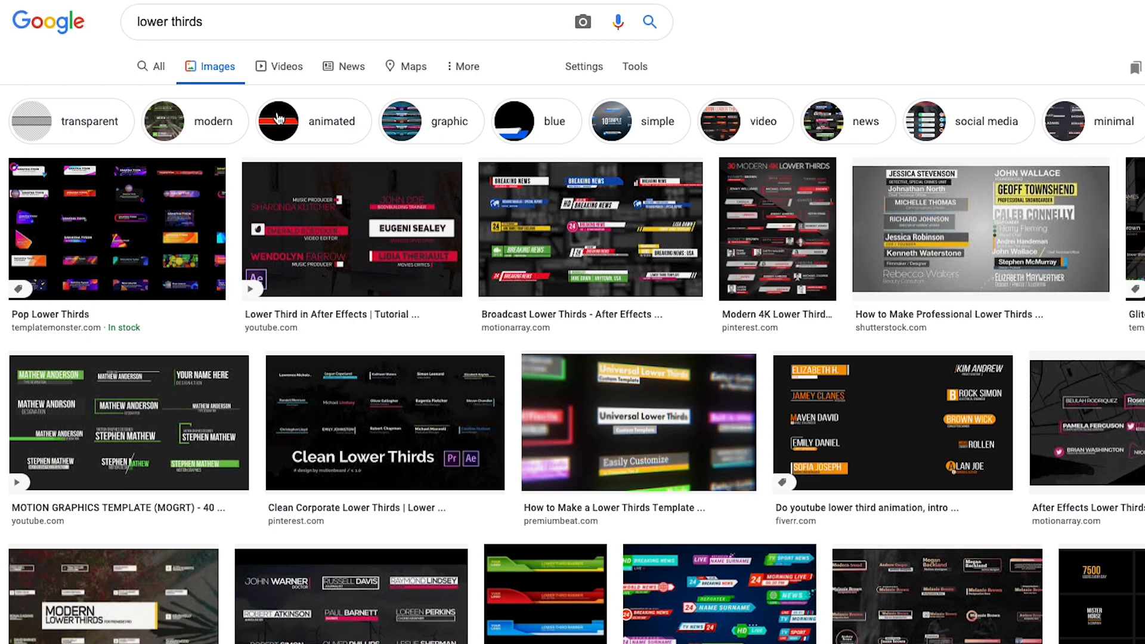
click(89, 125)
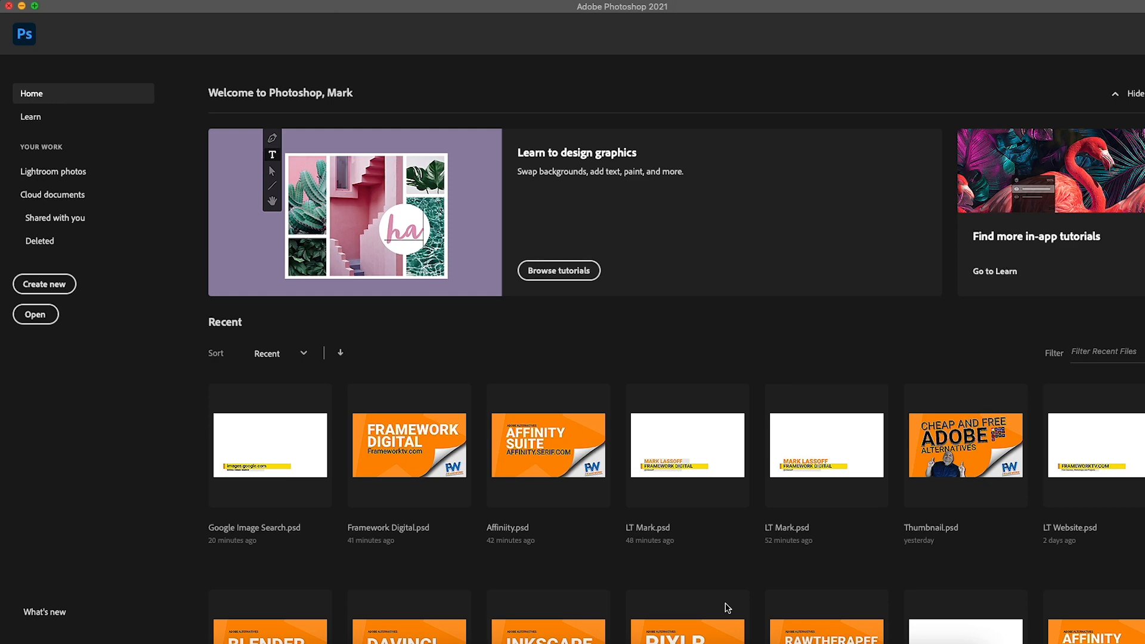
Switch to Photoshop and create a new 4096 x 2160 pixel document at 72 pixels/inch with a transparent background.
click(61, 289)
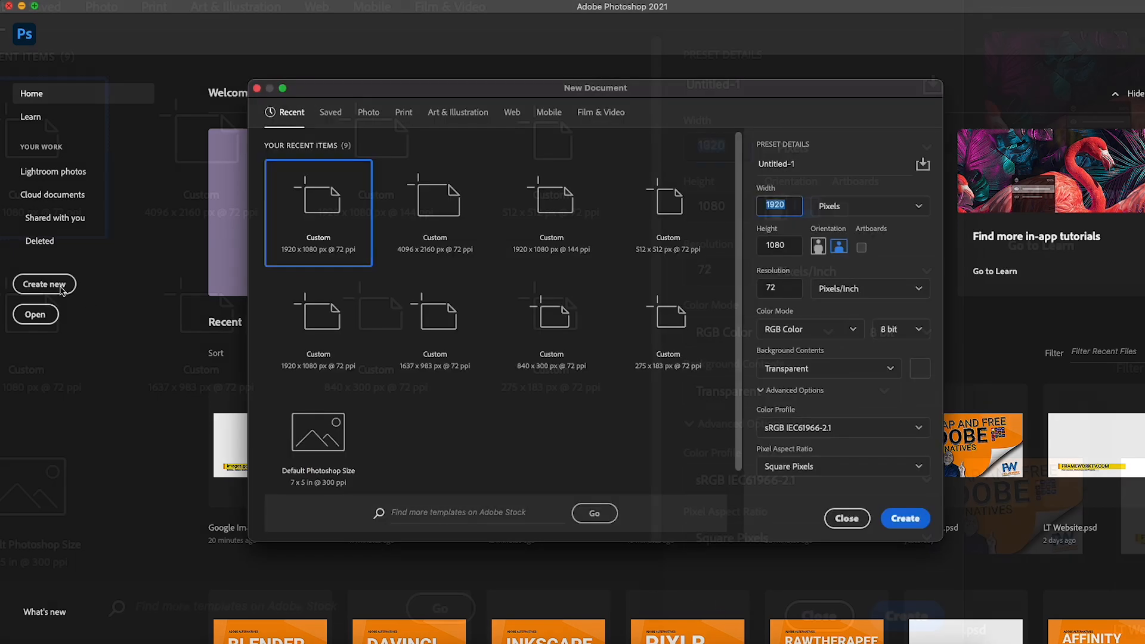
click(774, 210)
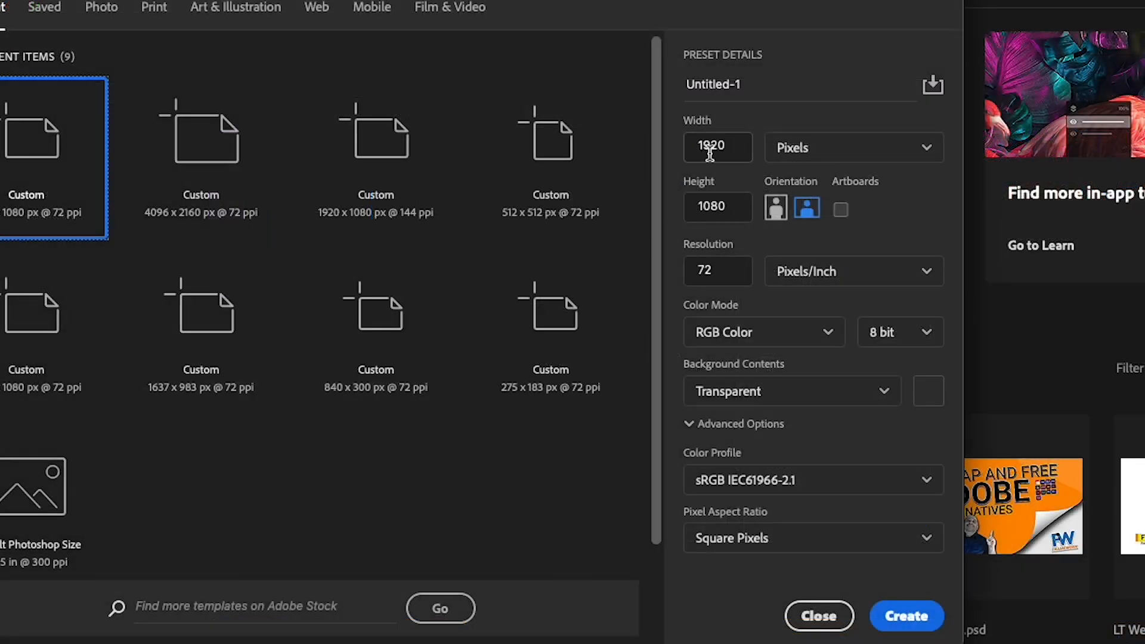
double_click(709, 152)
text(4096)
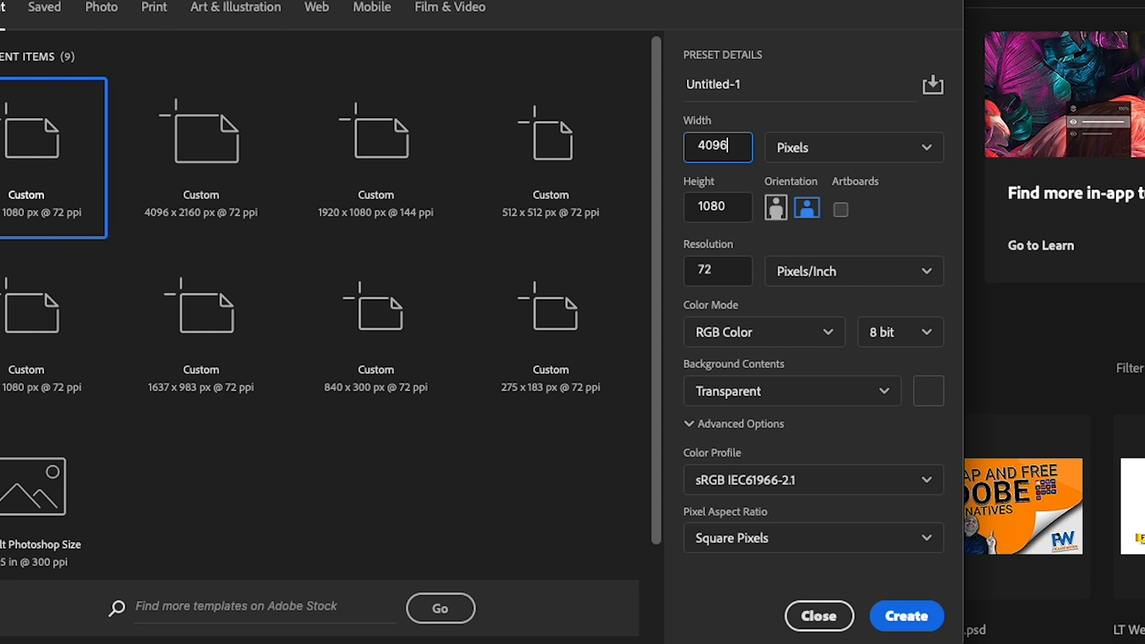
key(Tab)
key(Tab)
text(2160)
key(Tab)
key(Tab)
key(Tab)
key(Tab)
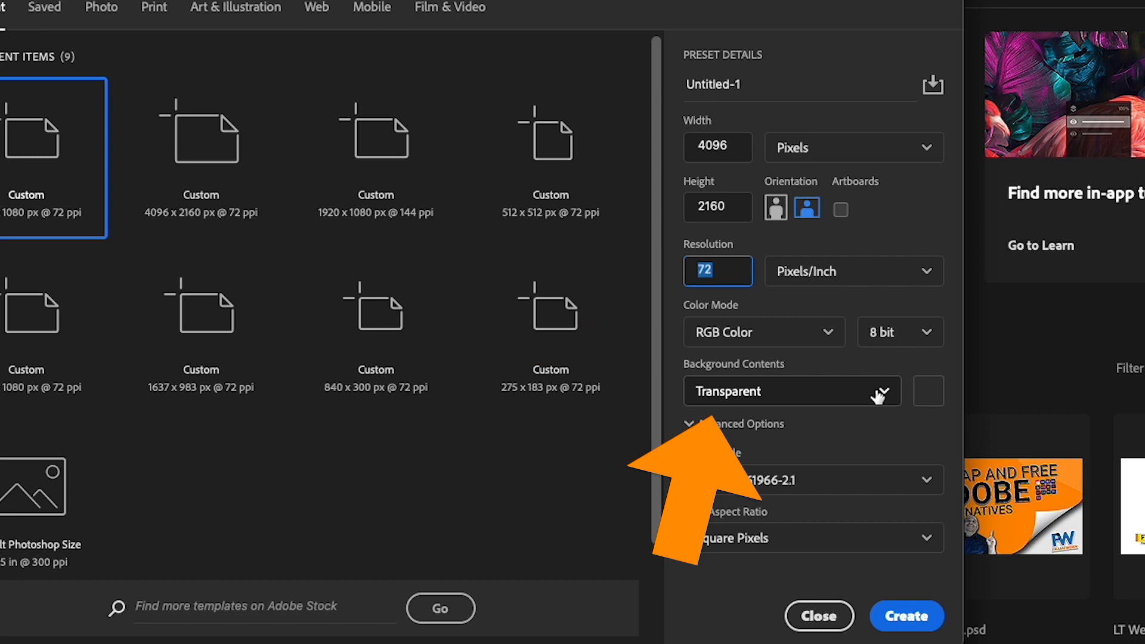
click(907, 616)
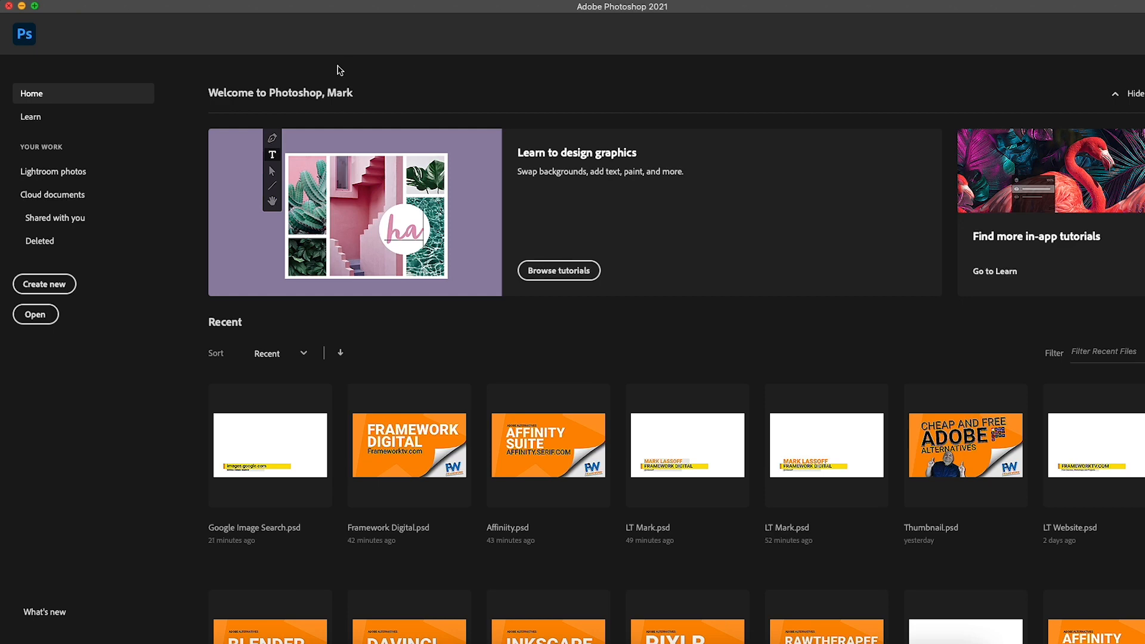
Create a new 1920 x 1080 pixel landscape document at 72 pixels/inch with a transparent background.
click(72, 280)
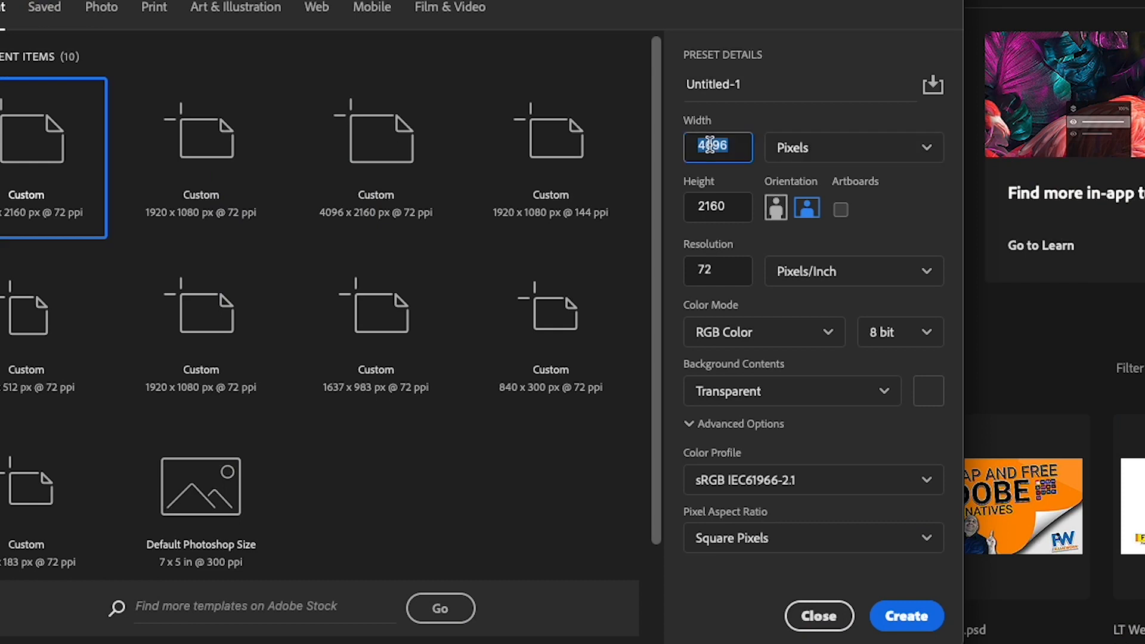
text(1920)
key(Tab)
key(Tab)
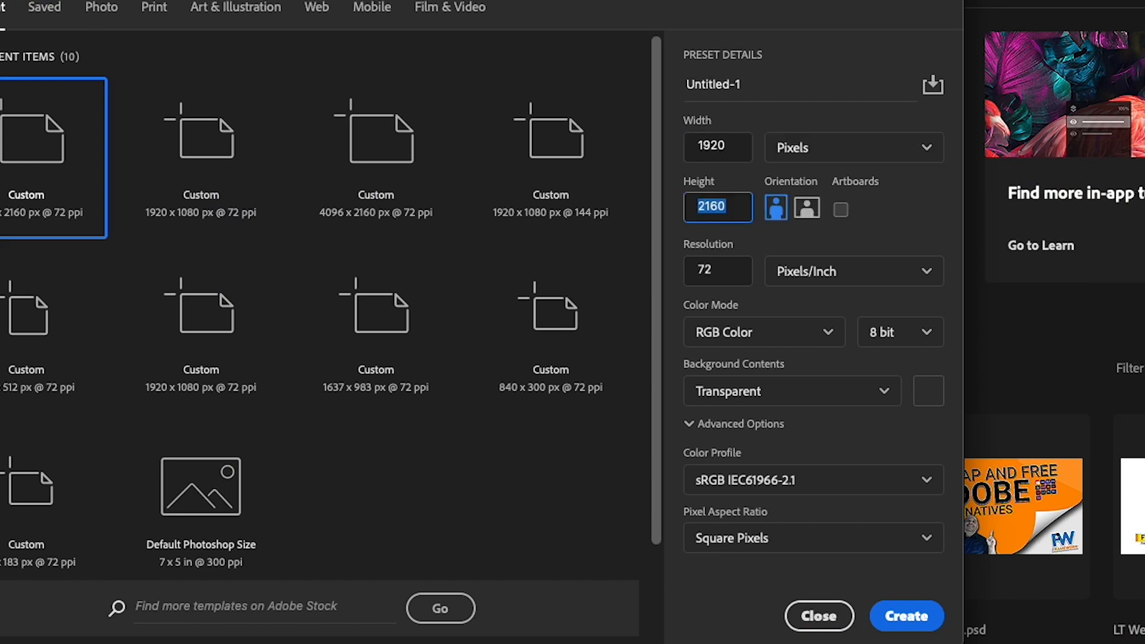
text(1080)
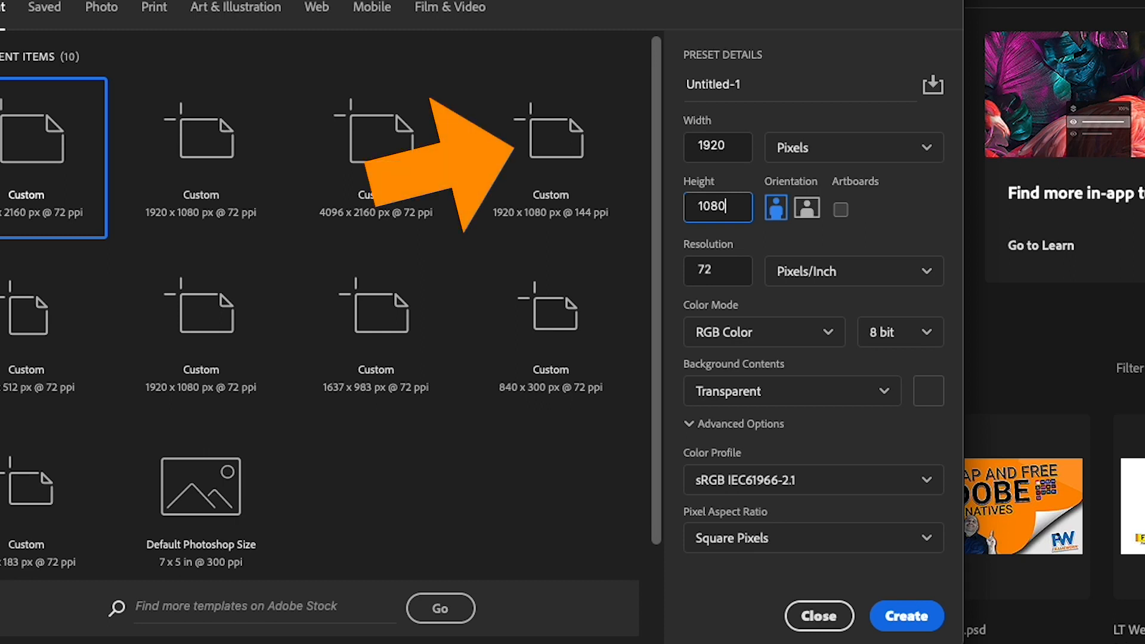
key(Tab)
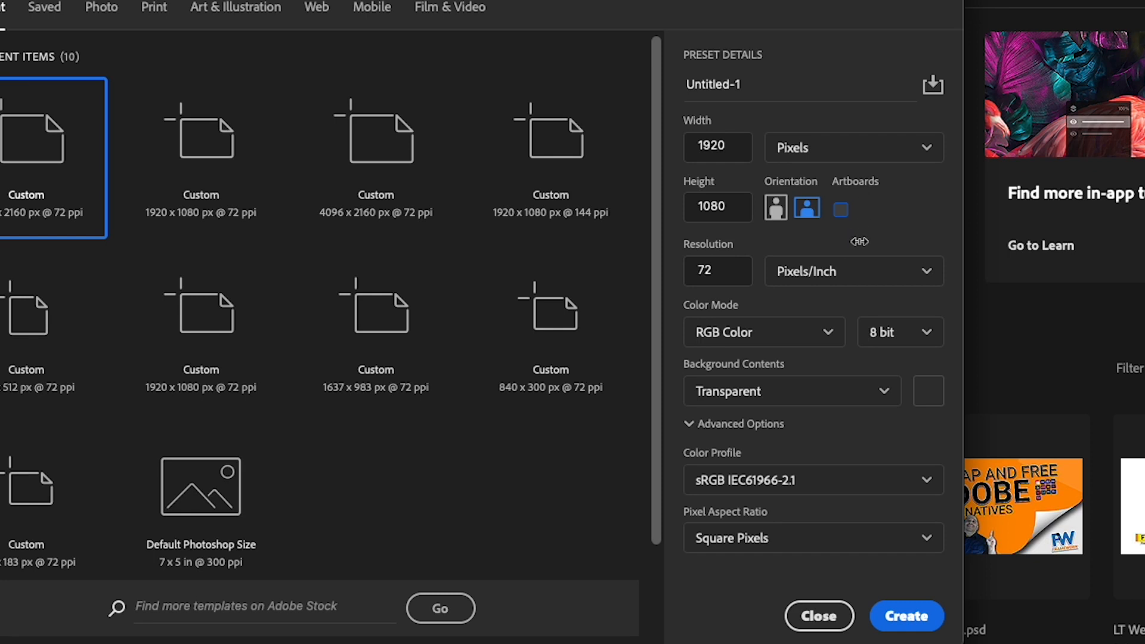
click(926, 616)
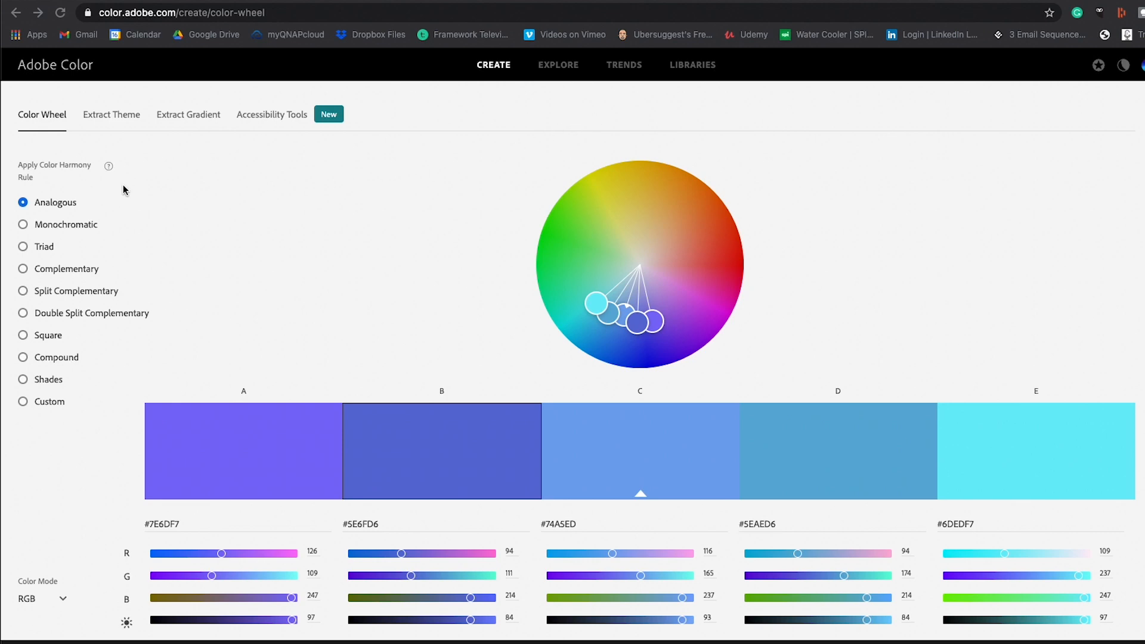
In Adobe Color, spread the Analogous palette across the wheel, then apply the Complementary rule and rotate it to green and magenta.
click(596, 305)
mouse_move(596, 304)
mouse_down()
mouse_move(587, 268)
mouse_move(614, 214)
mouse_move(683, 251)
mouse_up()
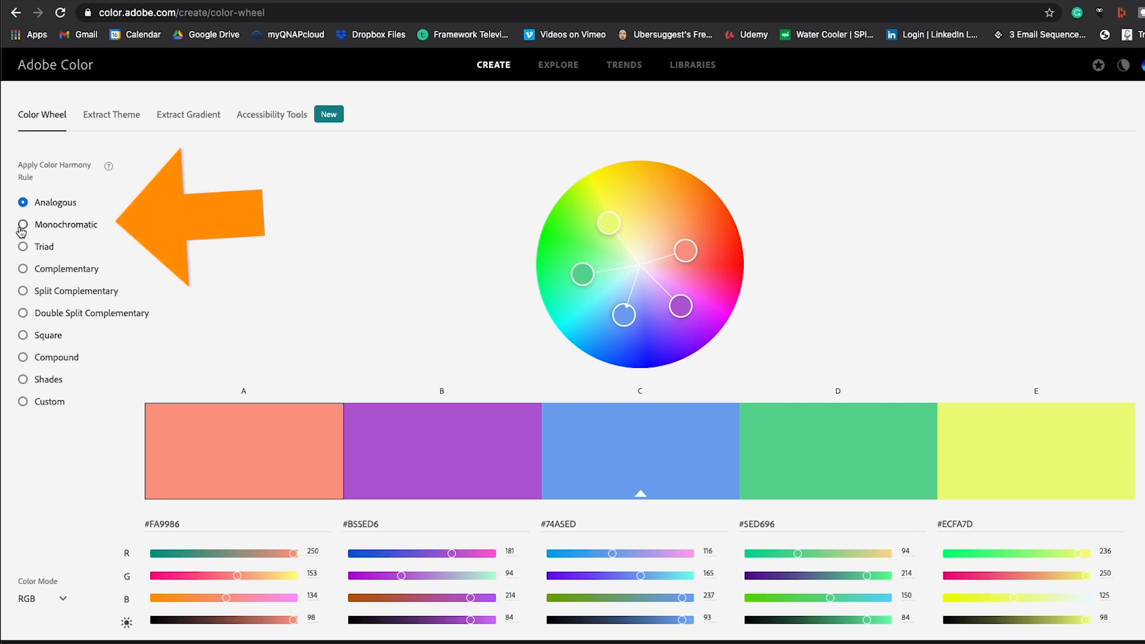
click(24, 270)
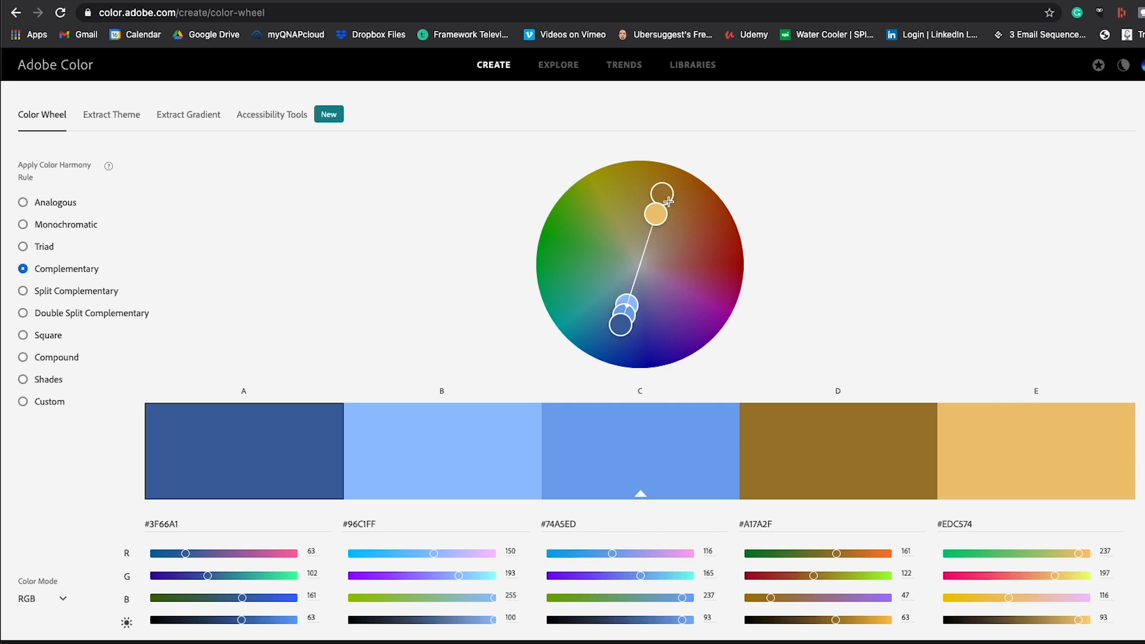
drag(666, 194, 571, 232)
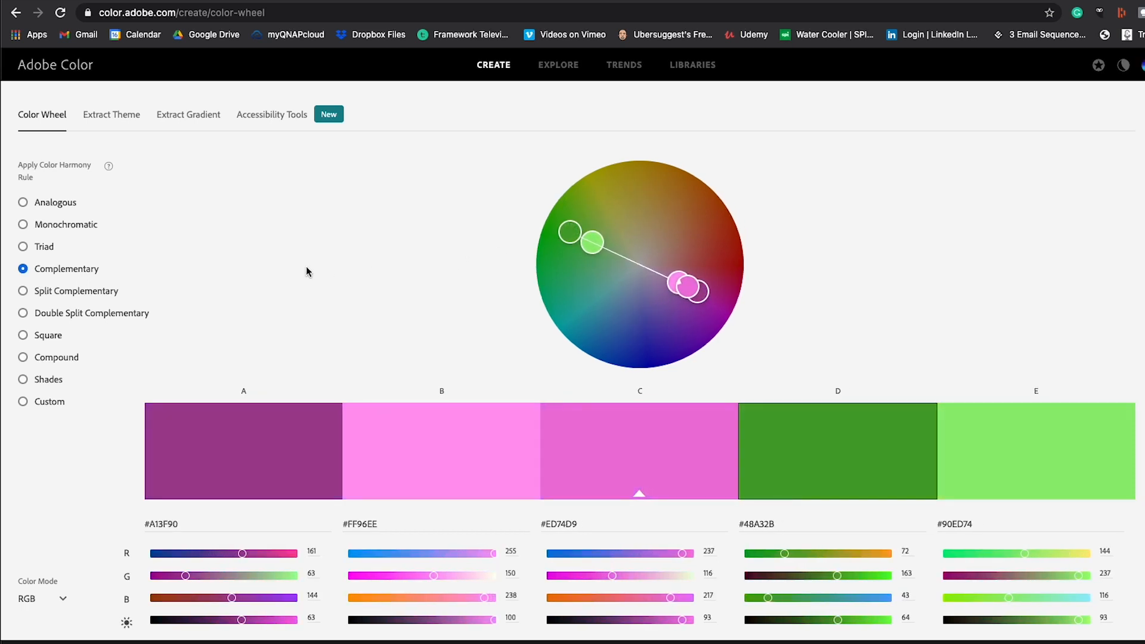
Try the Monochromatic harmony rule, then apply the Shades rule and shift its base colour to the orange area of the wheel.
click(74, 228)
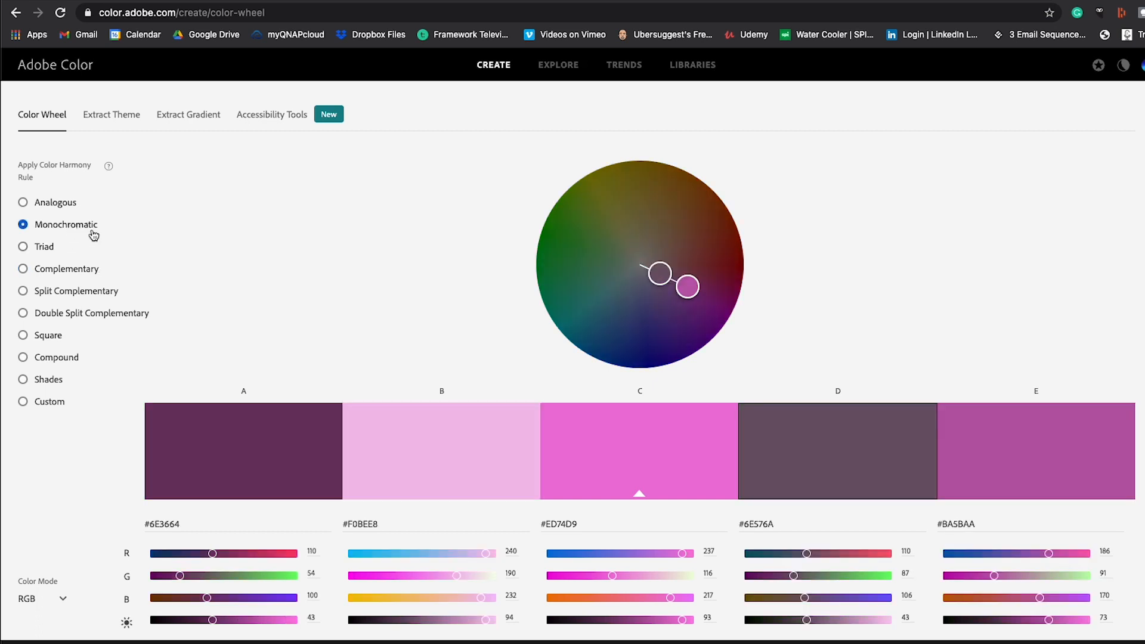
mouse_move(691, 291)
mouse_down()
mouse_move(715, 296)
mouse_move(692, 292)
mouse_up()
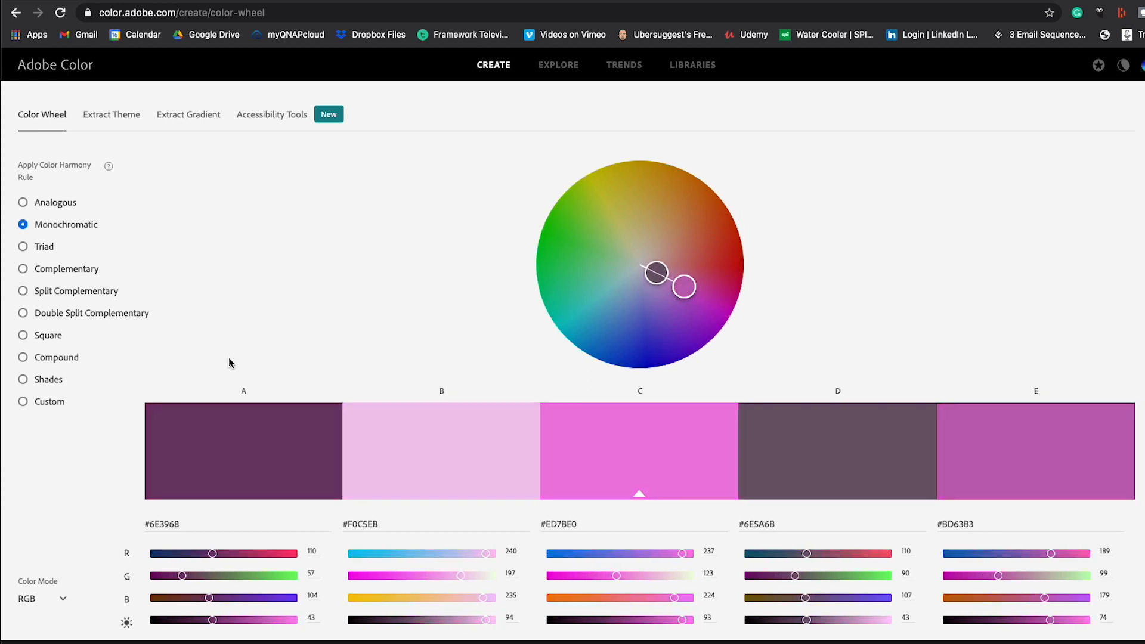
click(37, 382)
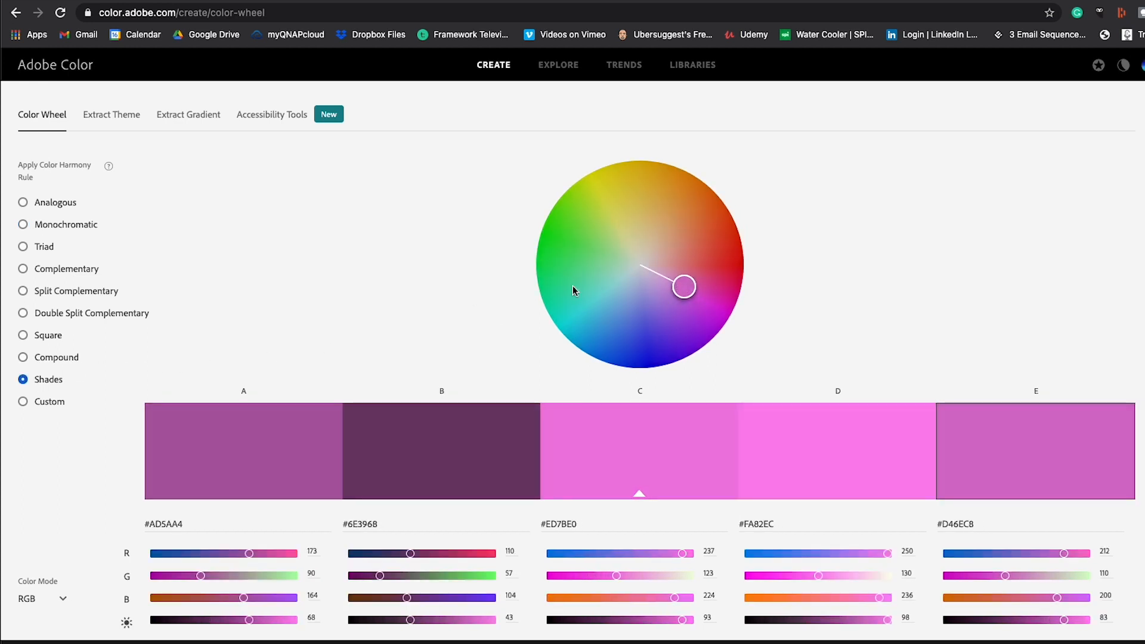
drag(684, 287, 679, 215)
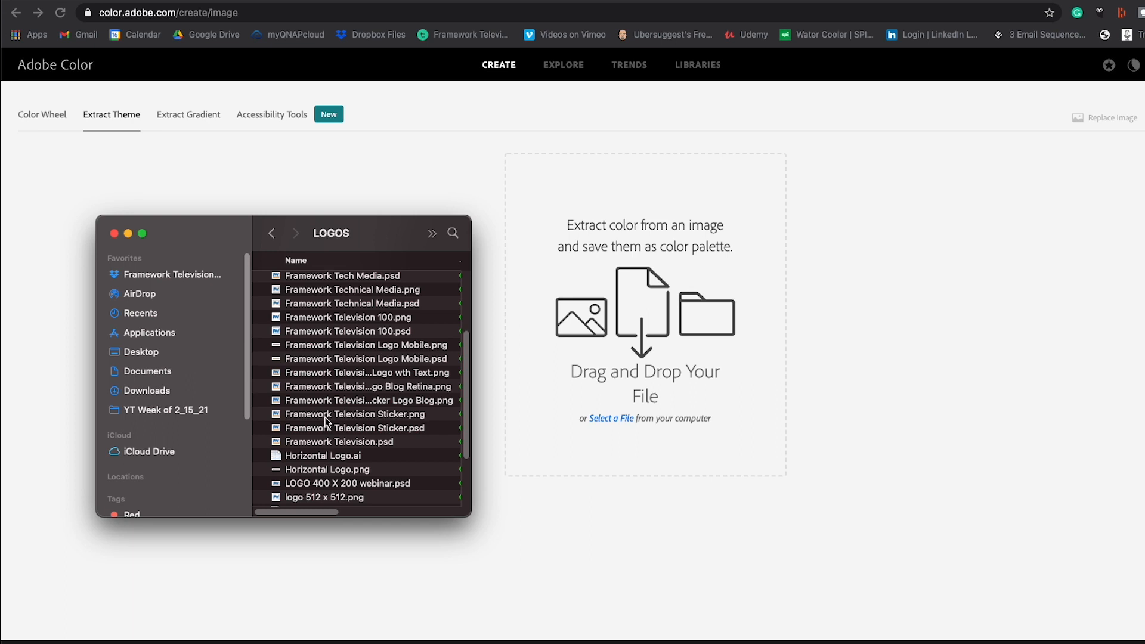
Load Framework Television Sticker.png from the LOGOS folder into Adobe Color's Extract Theme to extract its palette.
click(326, 420)
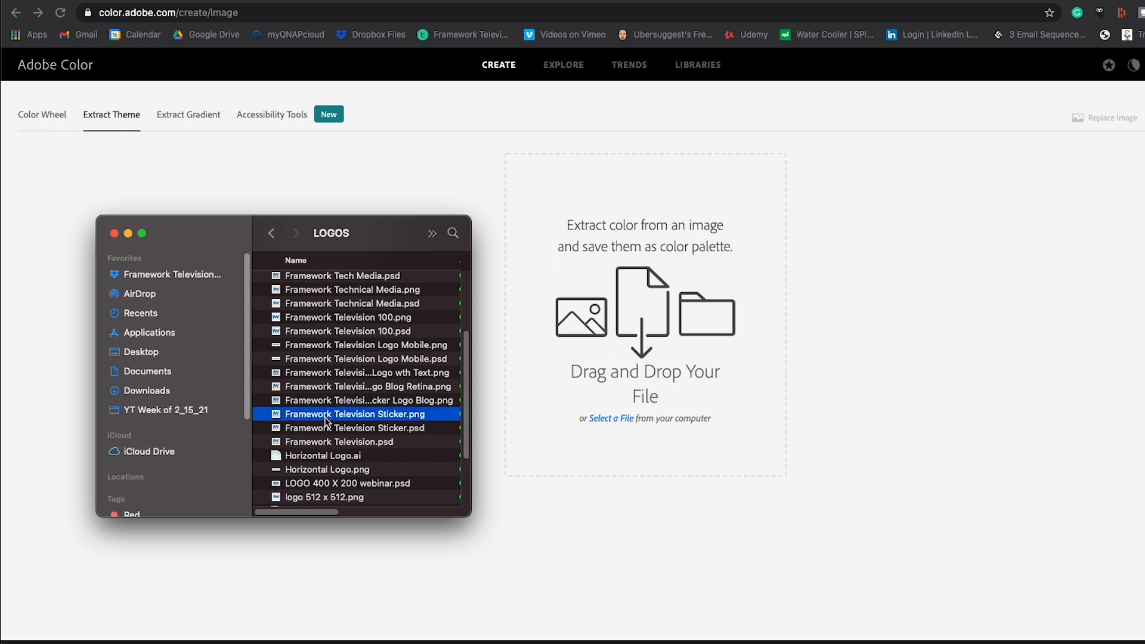
drag(326, 421, 698, 389)
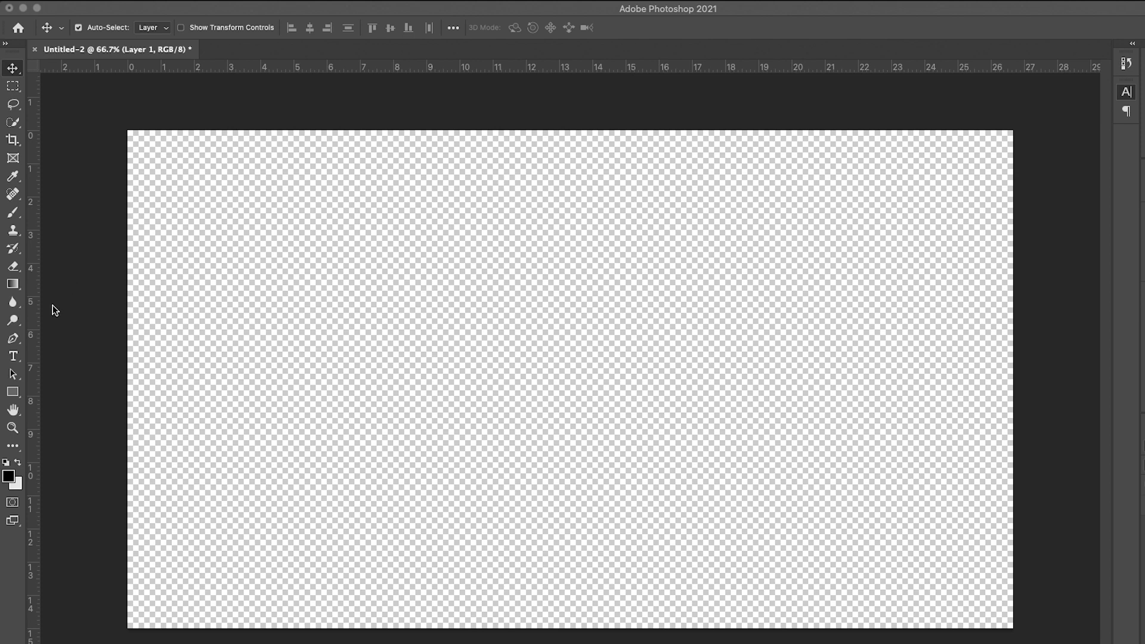
Add the text FRAMEWORK DIGITAL across the upper part of the canvas in Myriad Pro Regular at 140 pt.
click(14, 358)
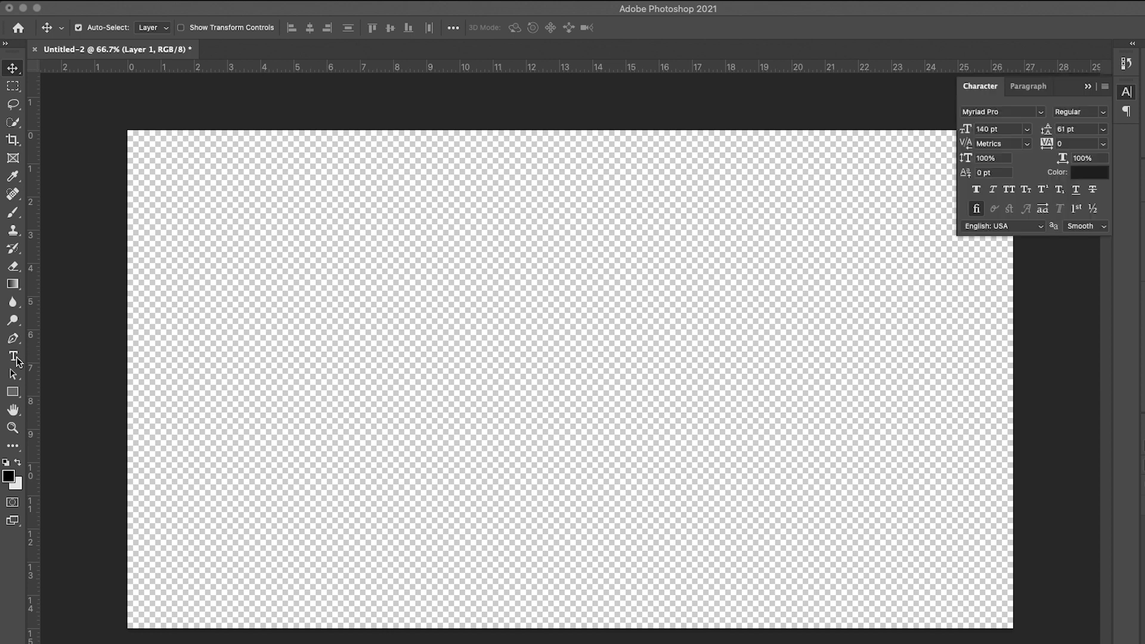
click(278, 271)
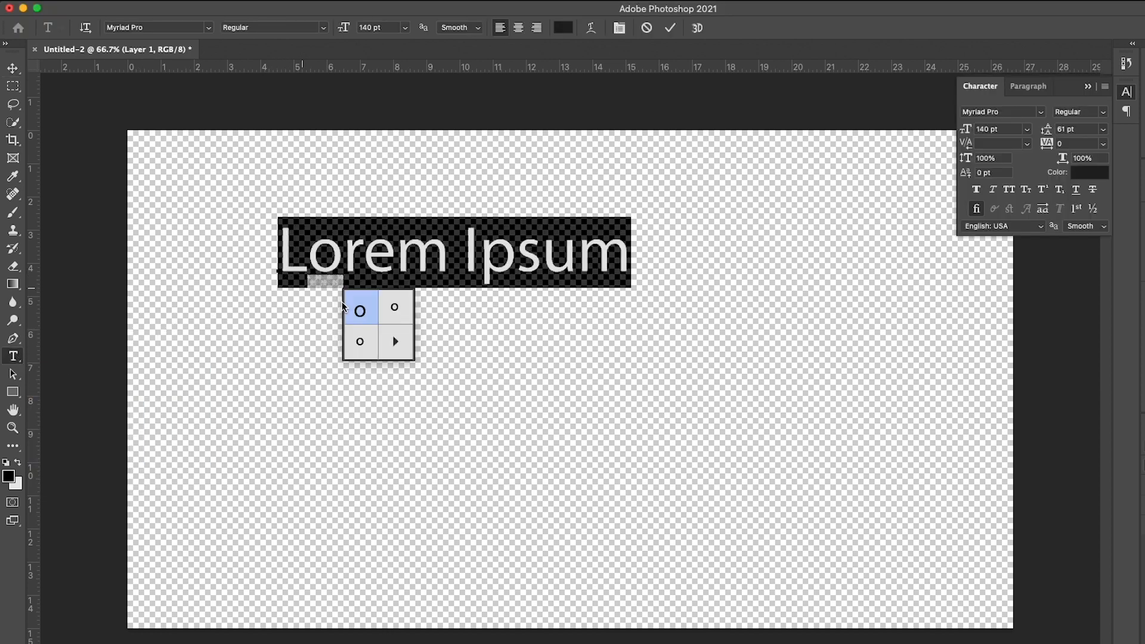
text(FRAM)
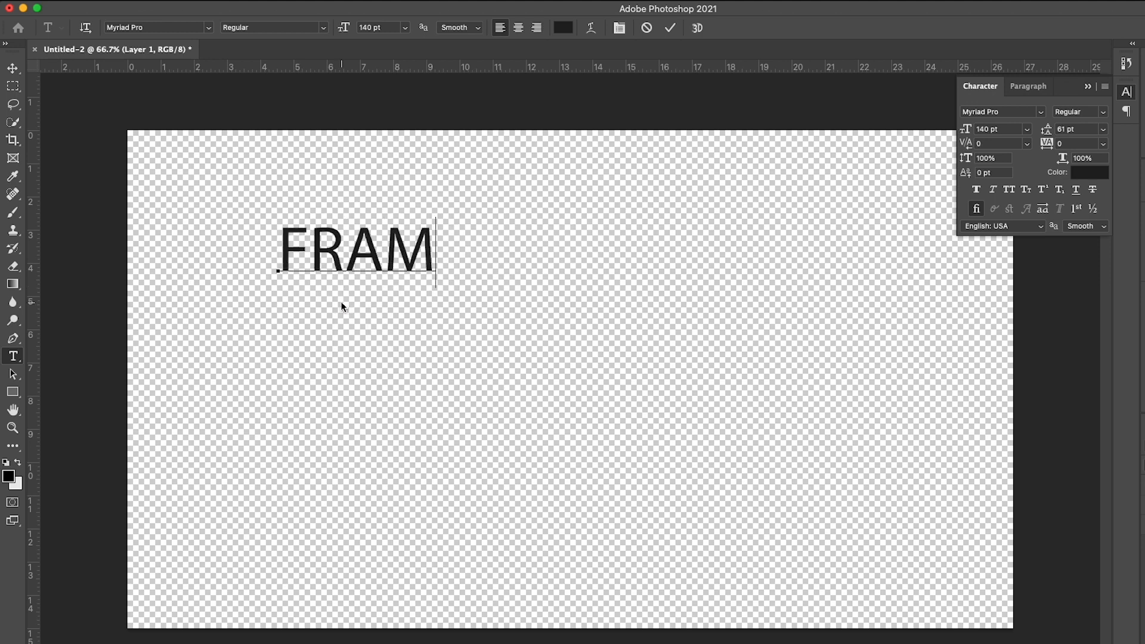
text(EWORK DI)
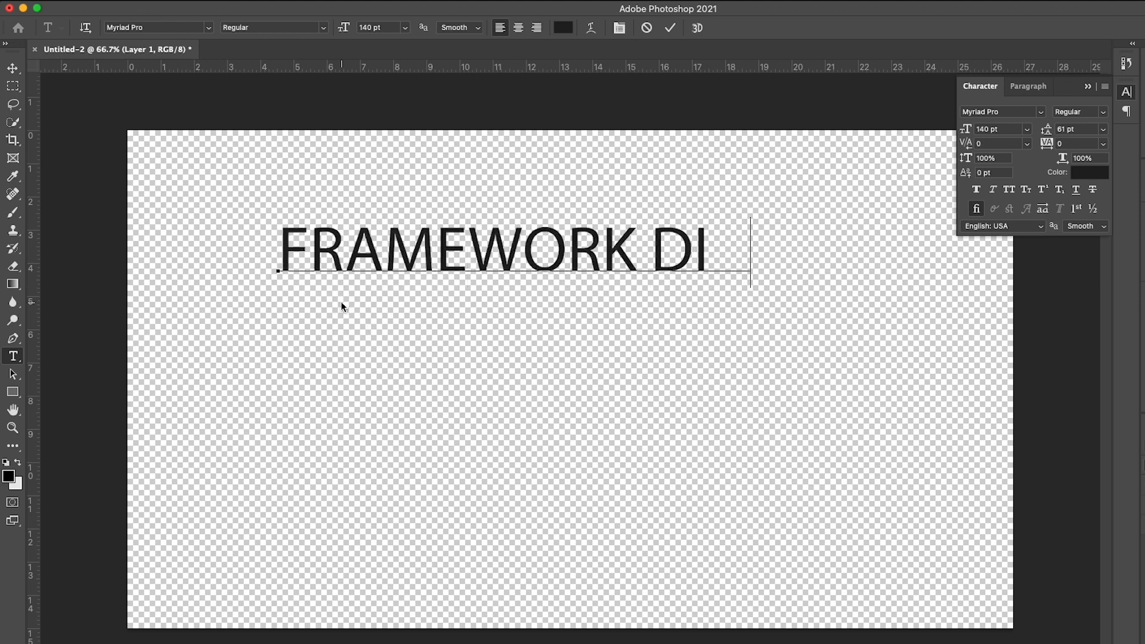
text(GITAL)
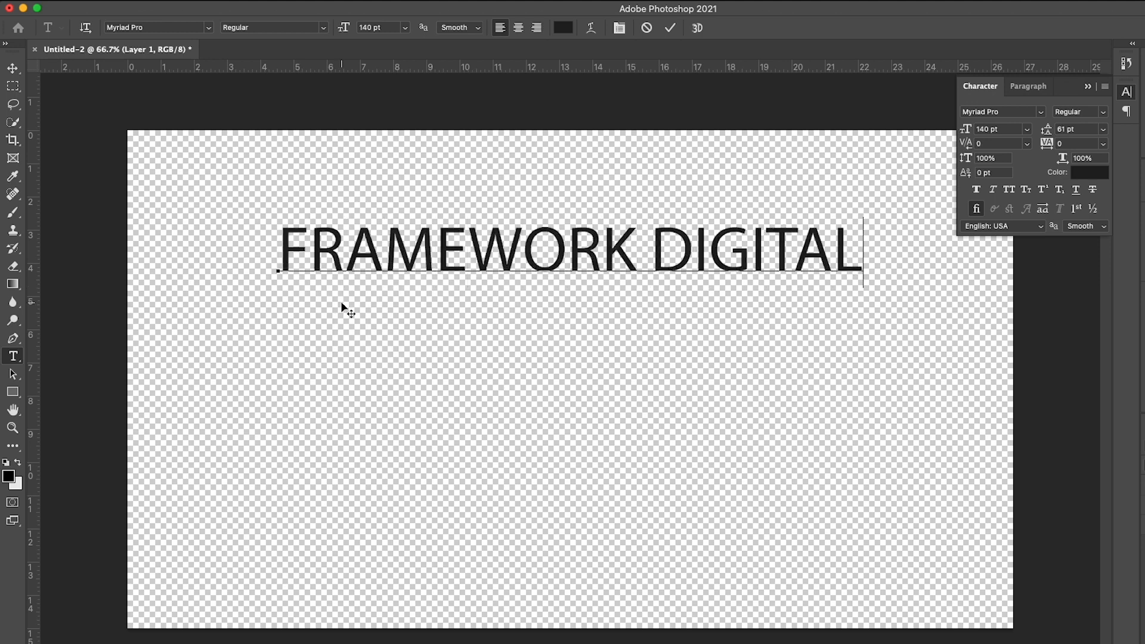
click(237, 280)
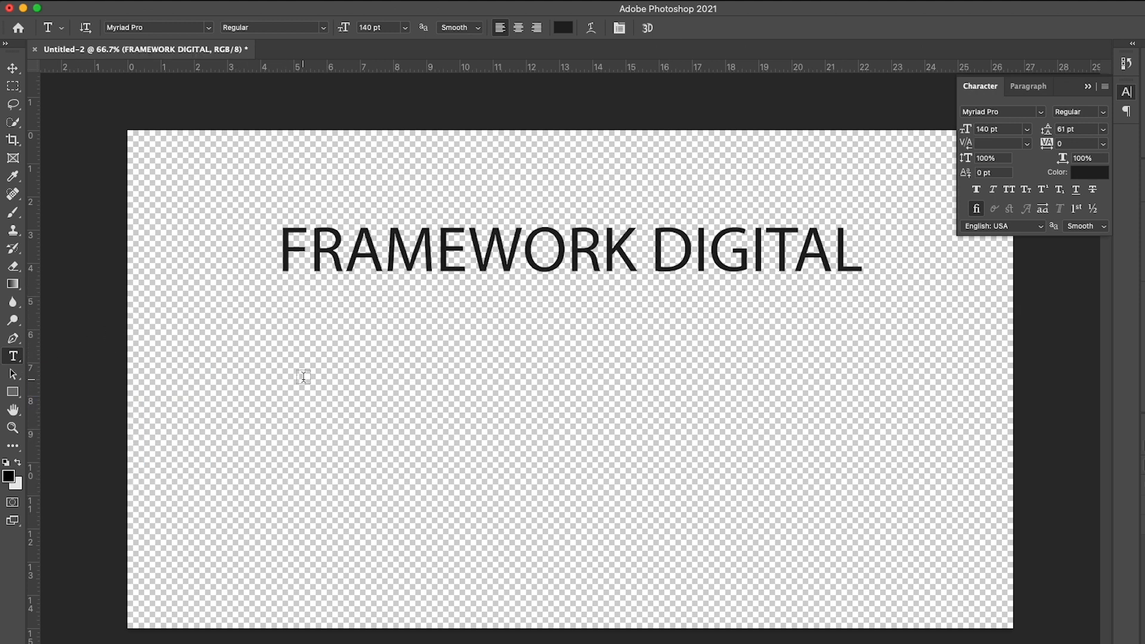
Add a separate text layer with the presenter's full name below FRAMEWORK DIGITAL.
click(290, 392)
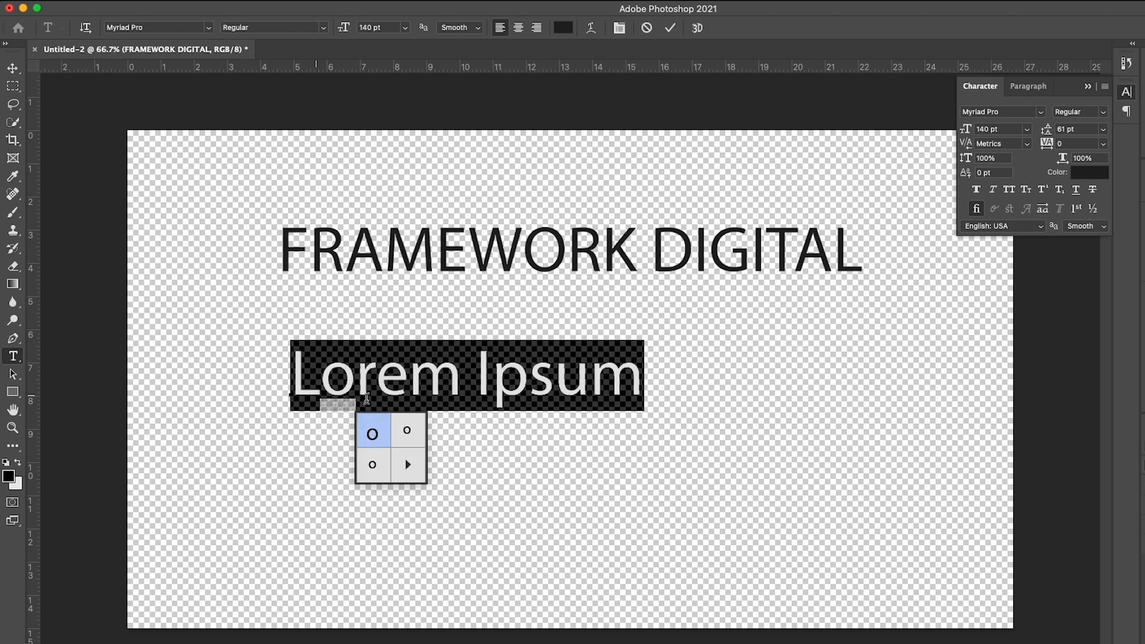
text(Ma)
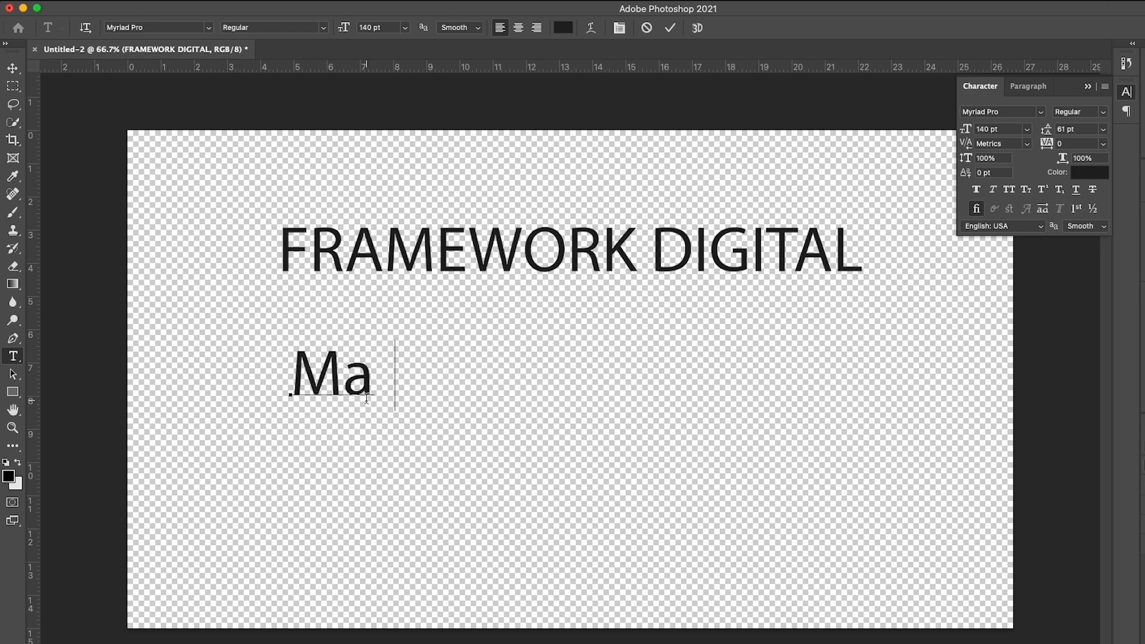
text(rk Lassoff)
key(super+Return)
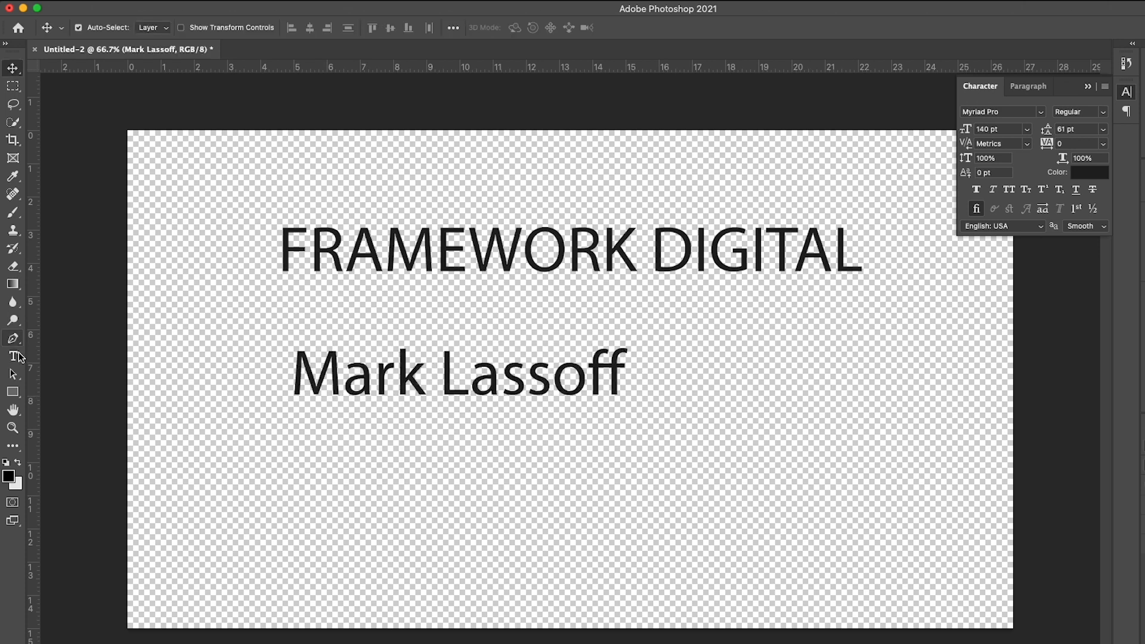
Set the font of the FRAMEWORK DIGITAL text to Avenir in the Black style.
drag(277, 259, 874, 266)
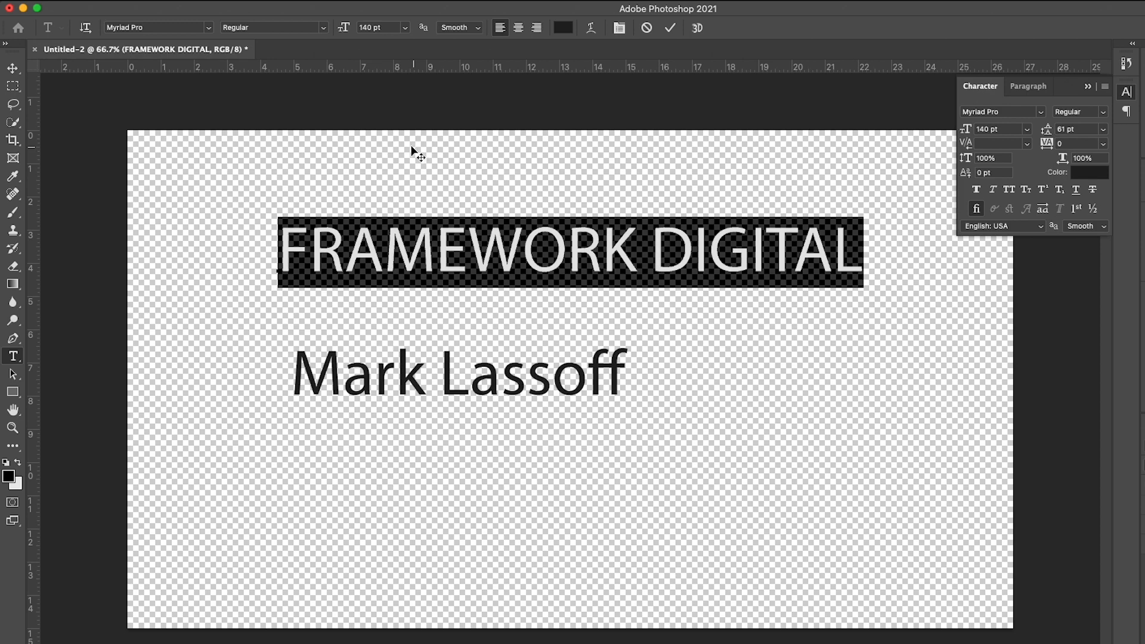
click(208, 28)
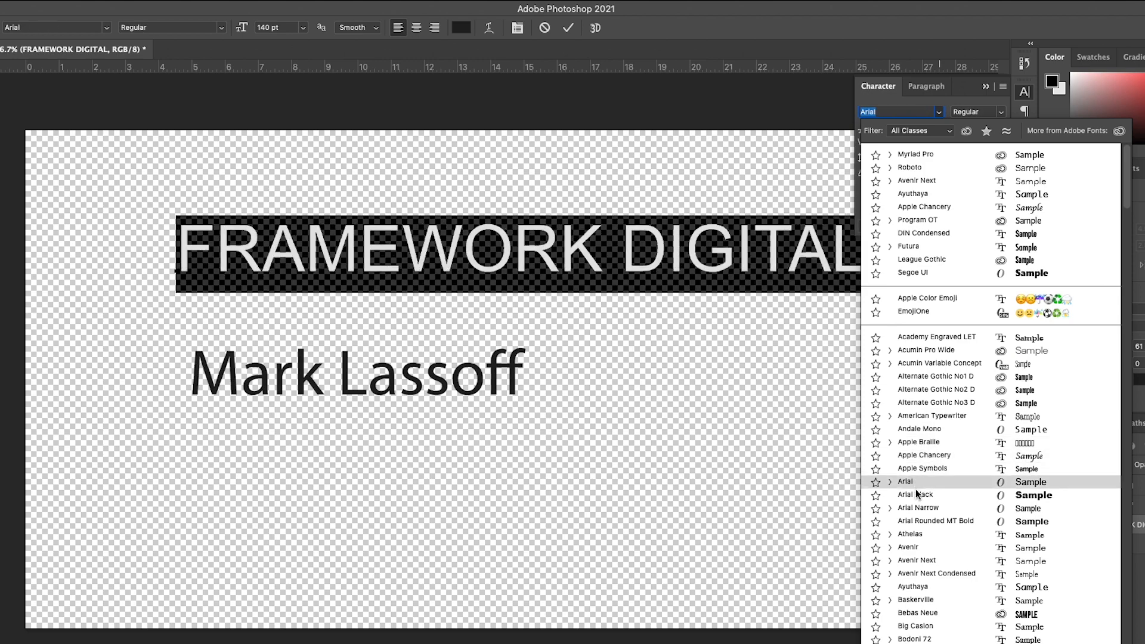
click(920, 547)
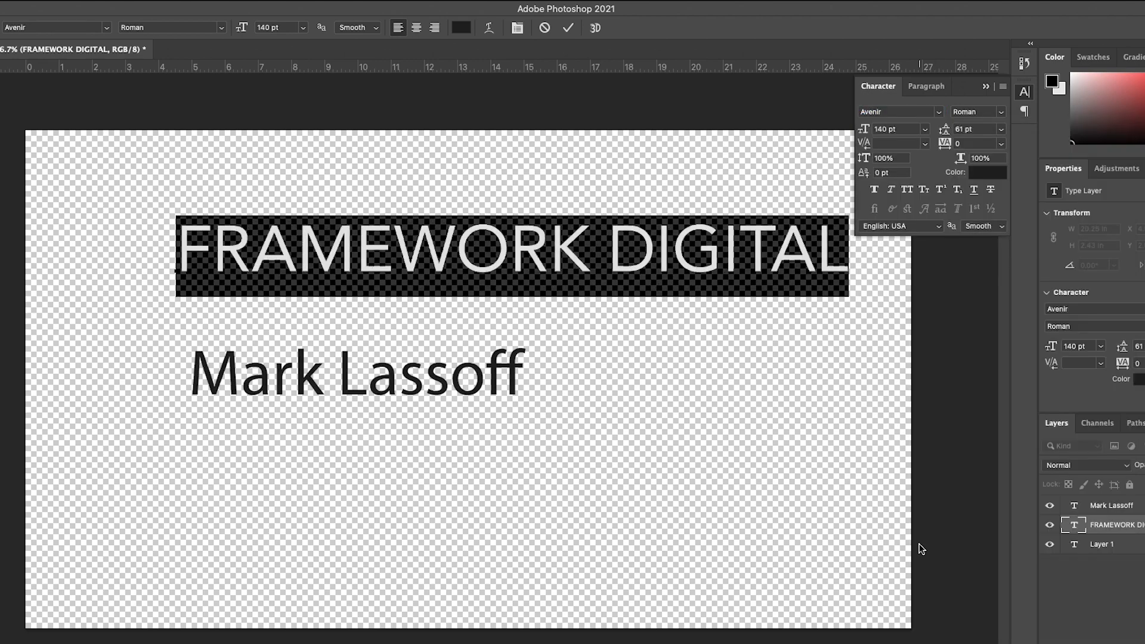
click(1004, 114)
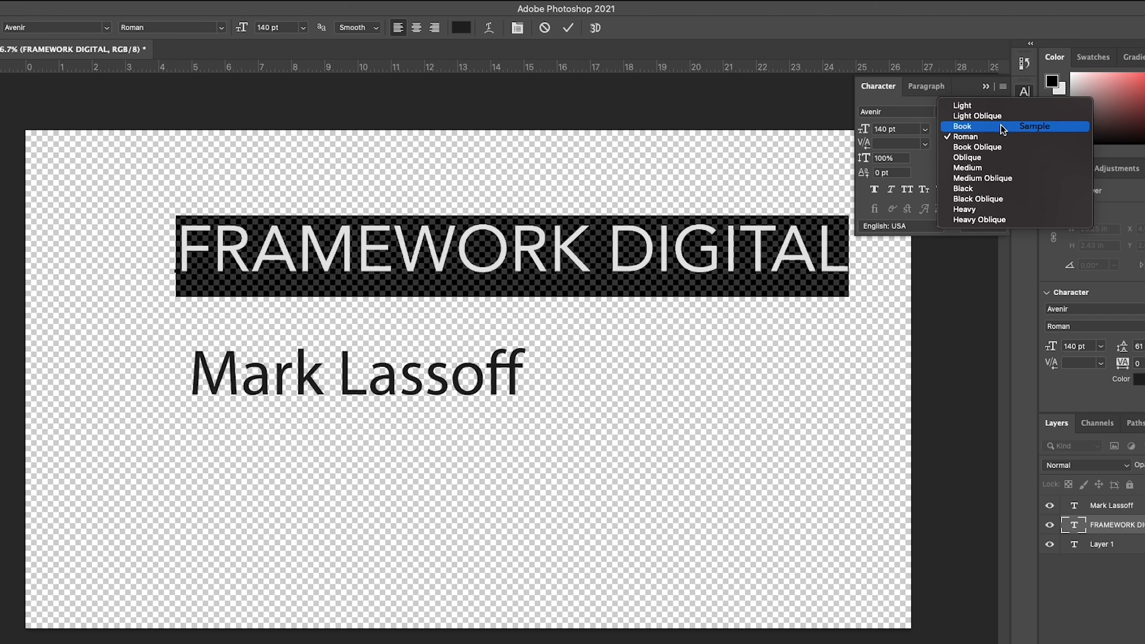
click(993, 186)
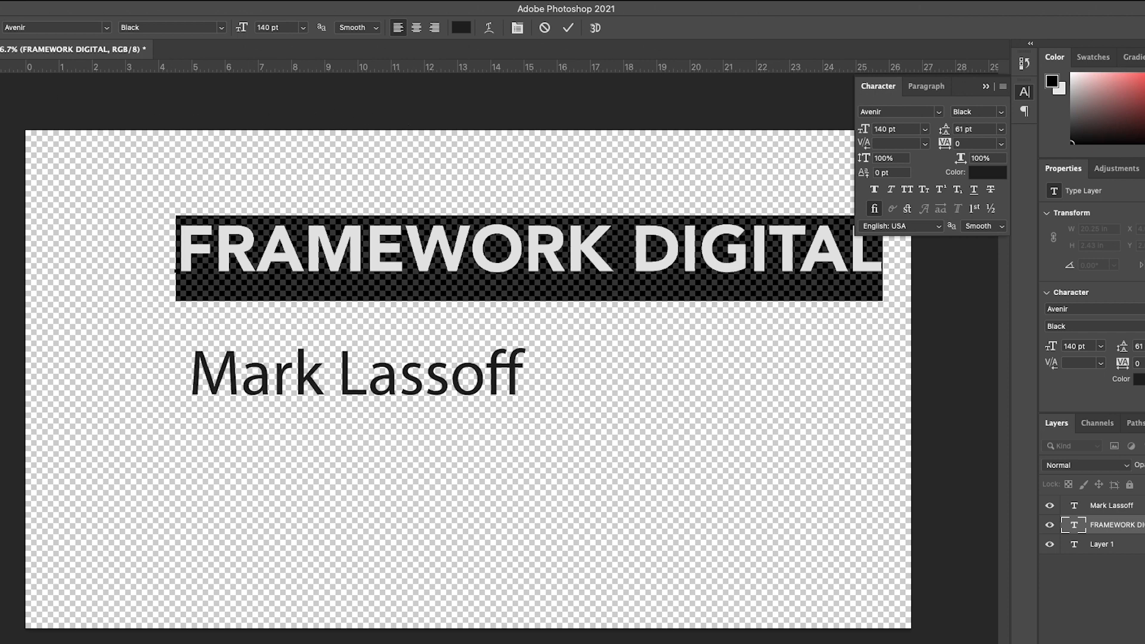
click(0, 64)
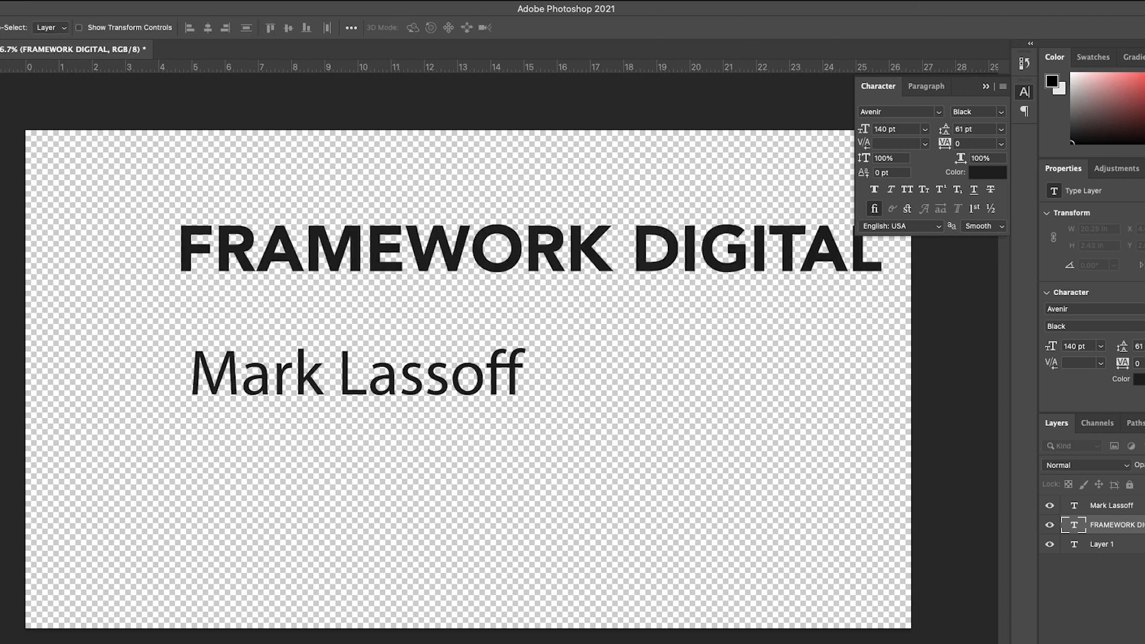
Set the font of the presenter's name text to Avenir Light.
key(t)
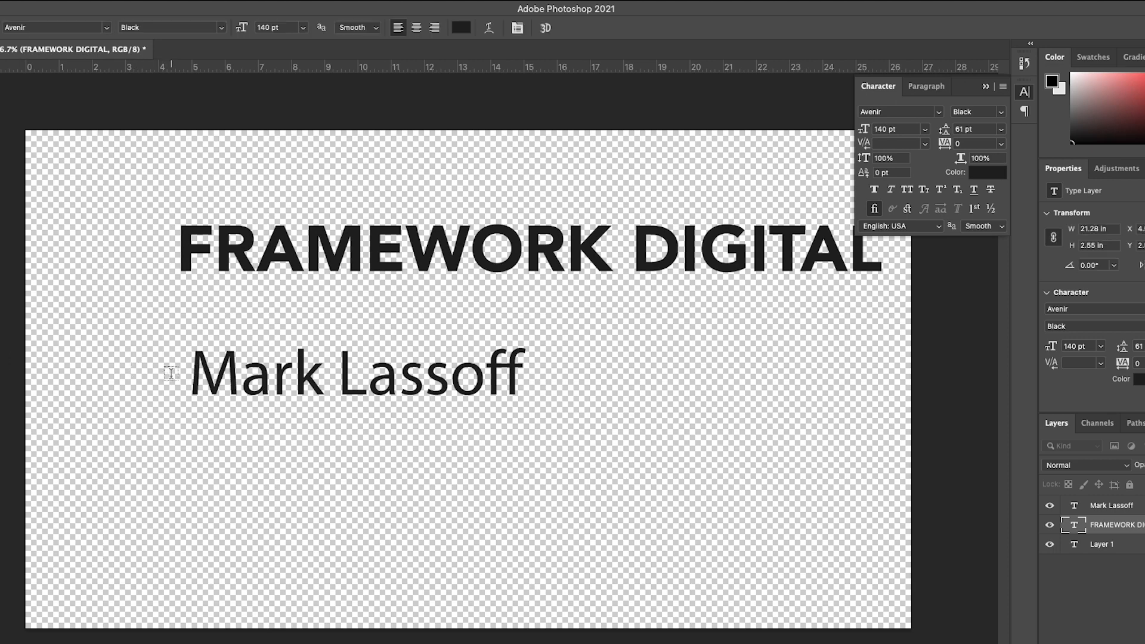
drag(195, 371, 571, 371)
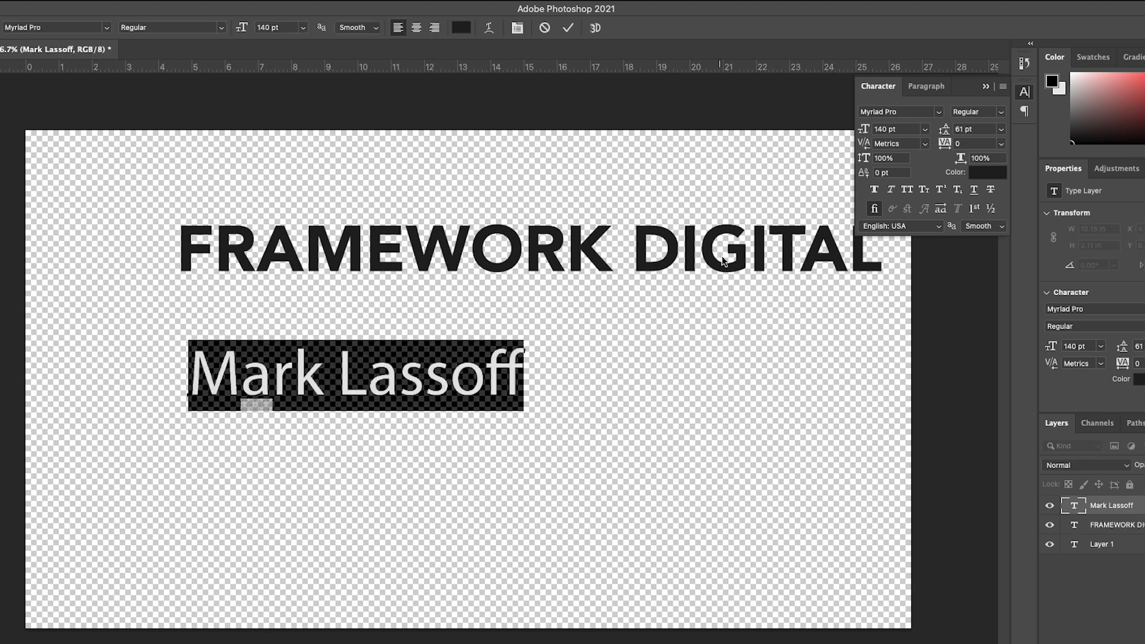
click(911, 111)
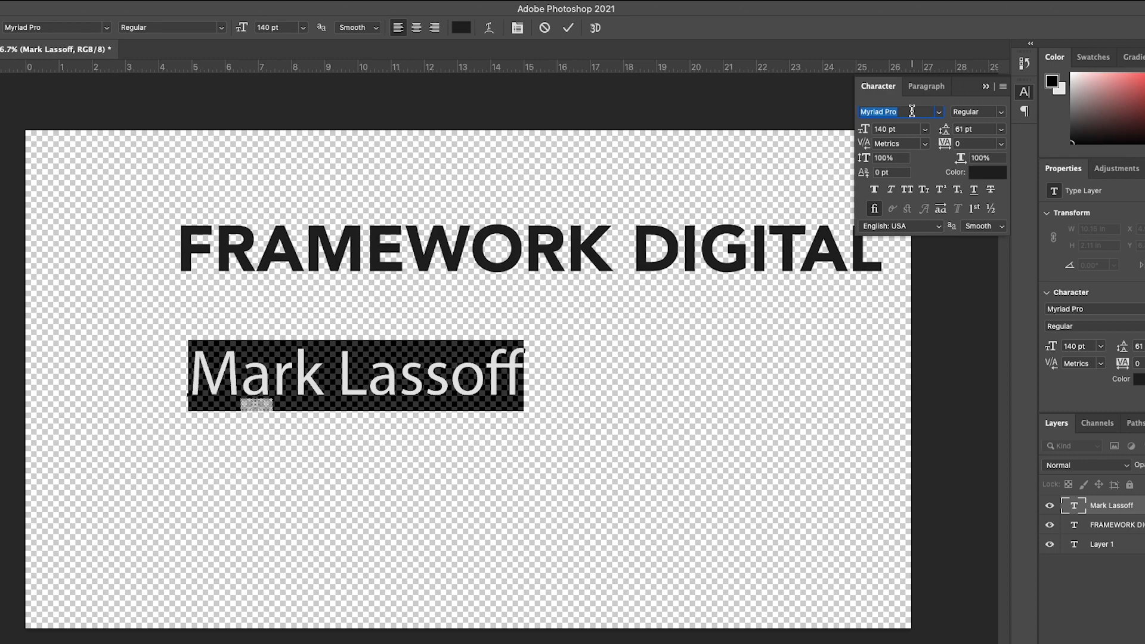
text(aveni)
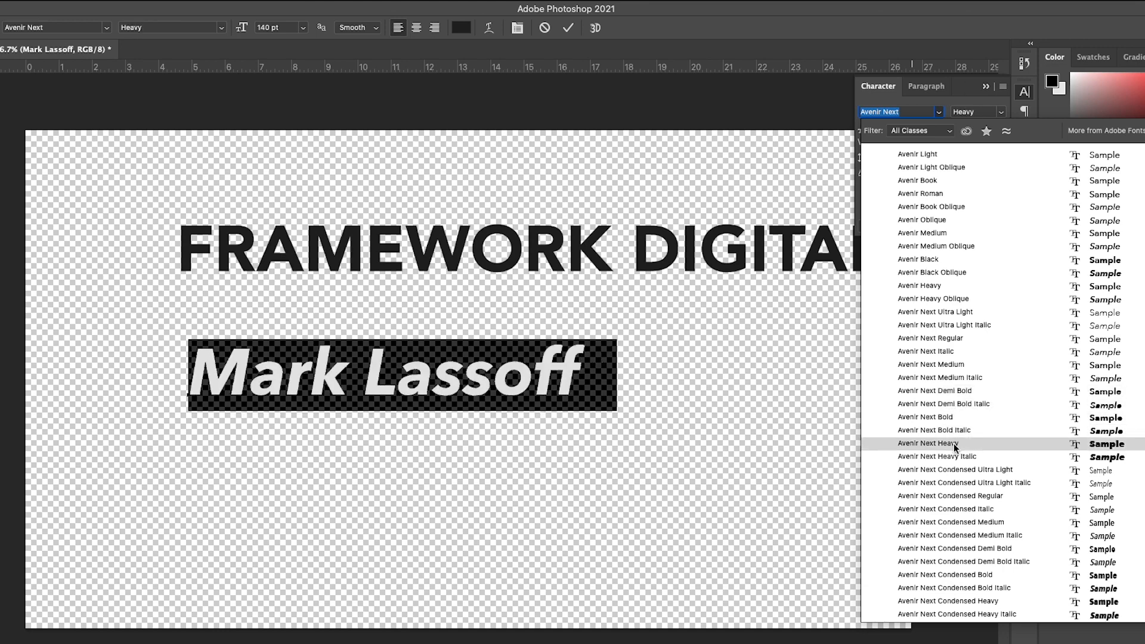
click(954, 155)
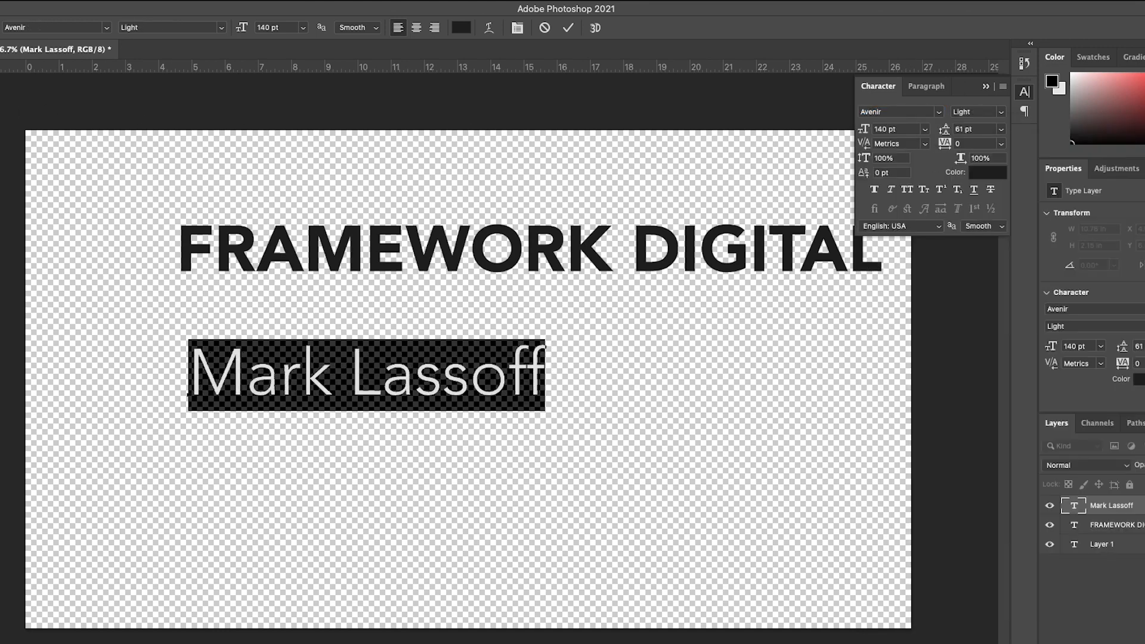
Move both text lines to the lower left of the canvas, with FRAMEWORK DIGITAL directly above the presenter's name.
click(0, 63)
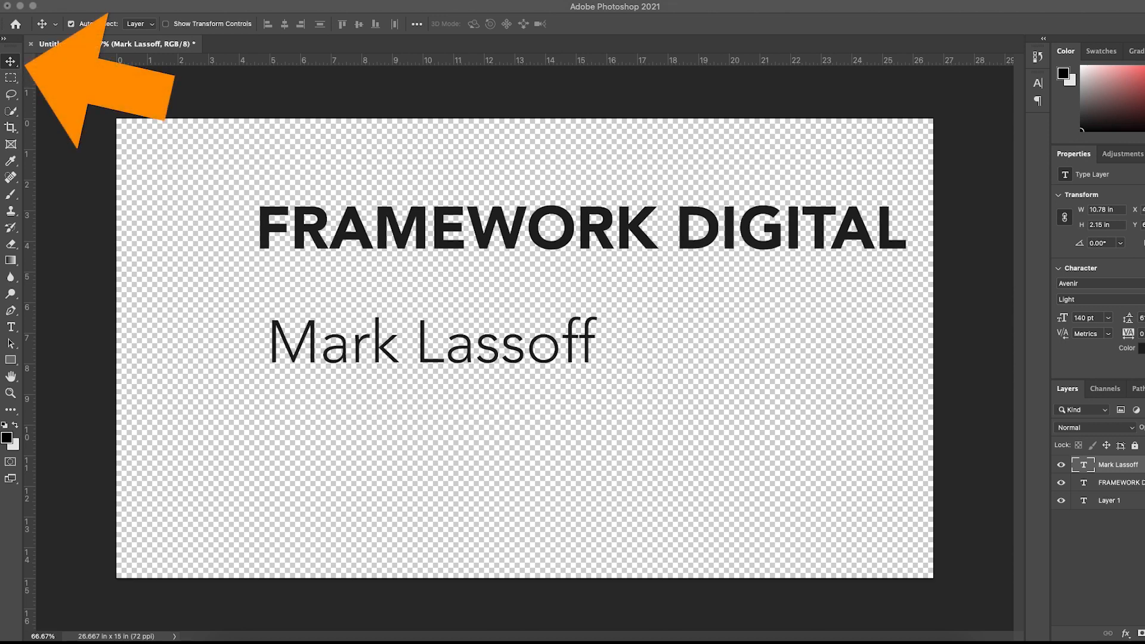
mouse_move(370, 354)
mouse_down()
mouse_move(282, 487)
mouse_move(269, 538)
mouse_up()
mouse_move(419, 237)
mouse_down()
mouse_move(303, 448)
mouse_move(334, 477)
mouse_up()
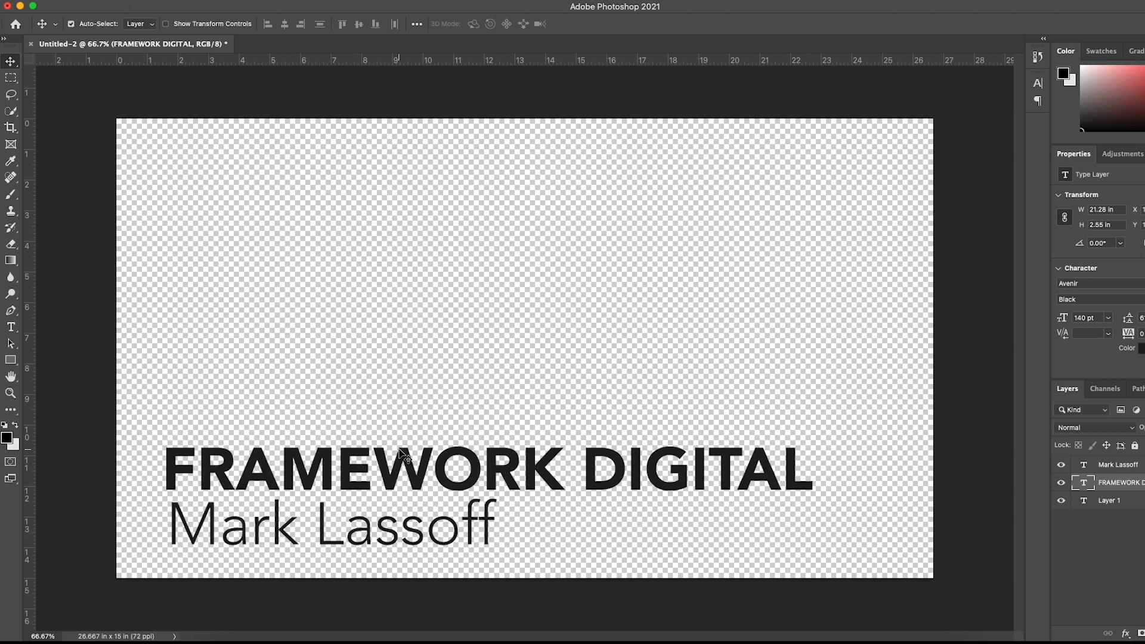
Scale the FRAMEWORK DIGITAL text proportionally to about 62% with Free Transform.
key(super)
key(super+t)
drag(815, 440, 570, 480)
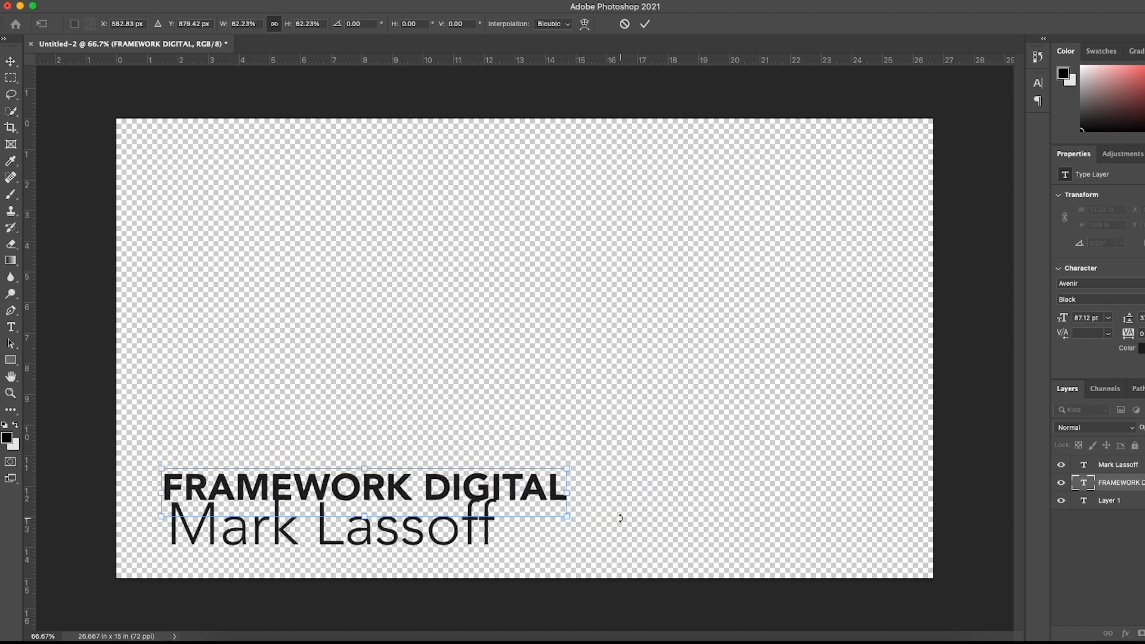
Scale the presenter's name to about 49% and move it directly above FRAMEWORK DIGITAL.
click(499, 547)
drag(495, 494, 326, 519)
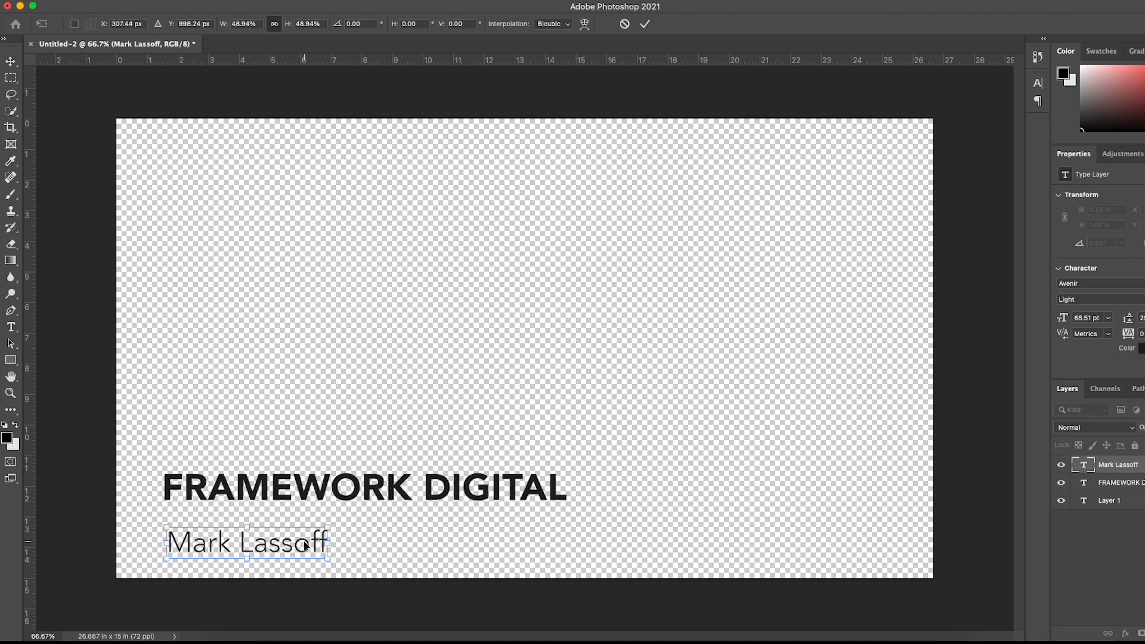
drag(307, 540, 307, 449)
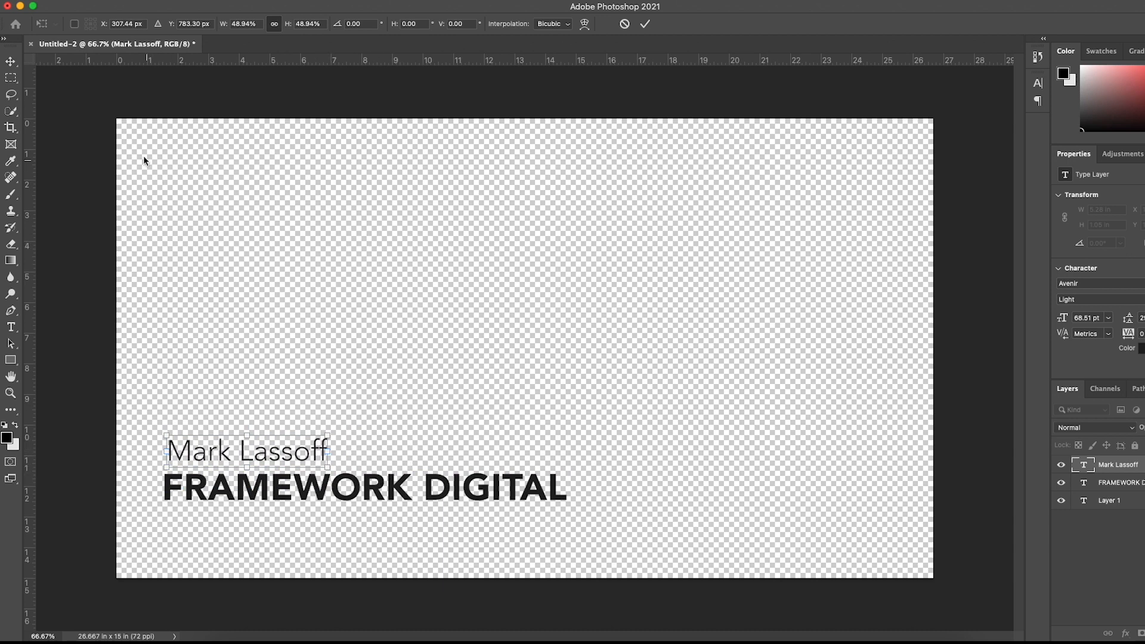
click(11, 61)
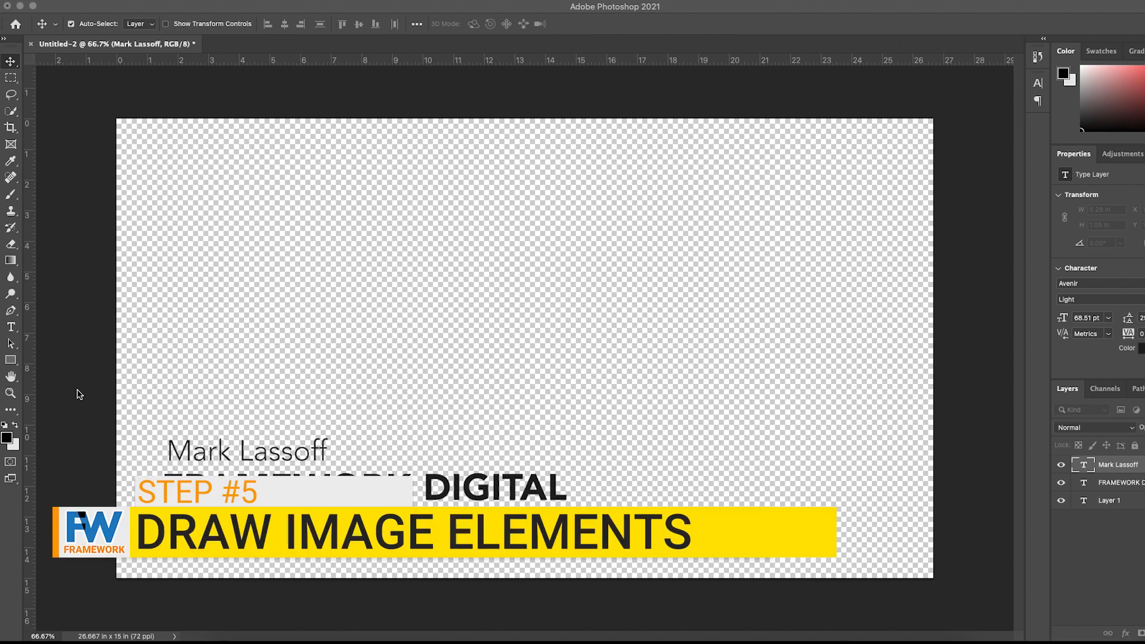
Set the foreground colour to orange by pasting the copied hex code from the palette.
click(7, 438)
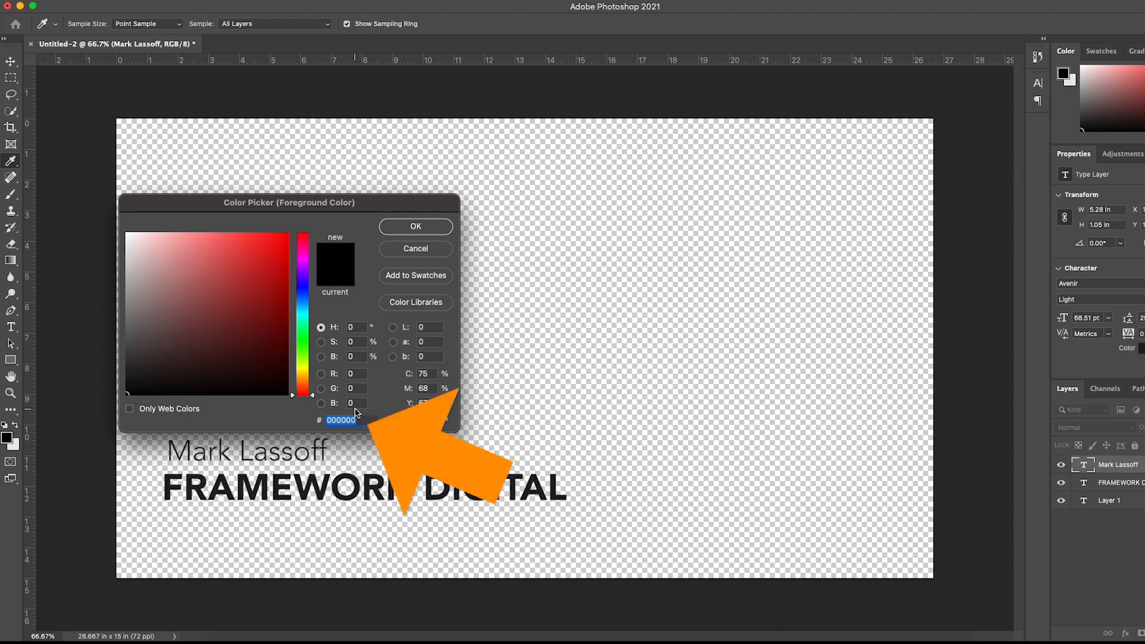
text(#F27405)
click(413, 229)
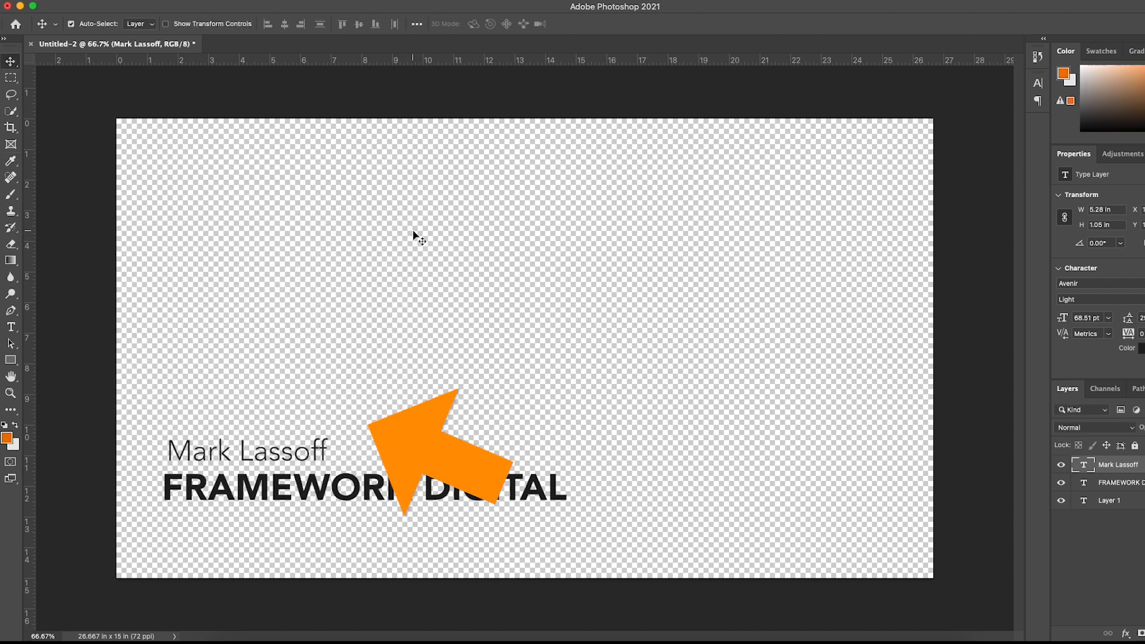
Marquee-select a rectangle about 6.65 x 1.07 in around the presenter's name and add a new layer below the text, replacing the unused Layer 1.
click(11, 78)
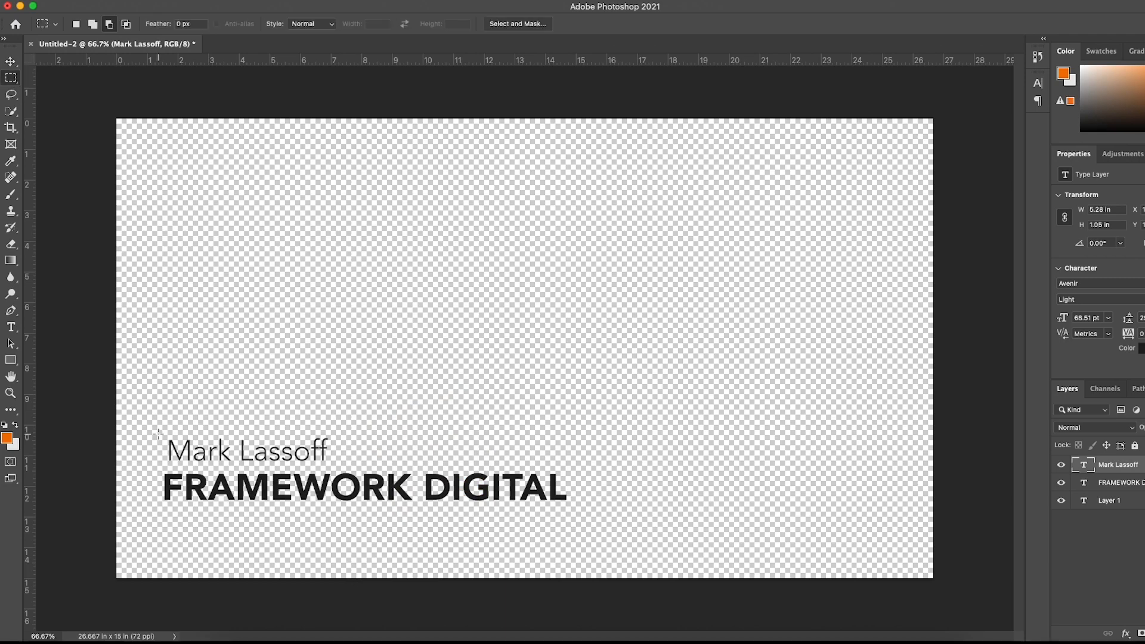
mouse_move(158, 433)
mouse_down()
mouse_move(194, 460)
mouse_move(334, 466)
mouse_move(343, 490)
mouse_up()
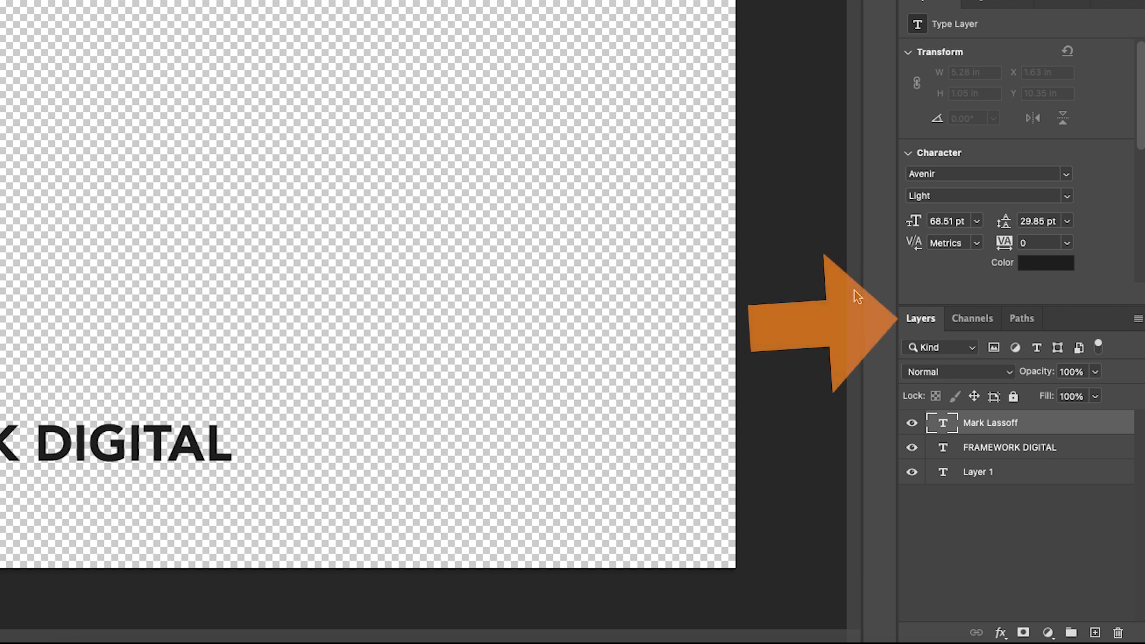
click(1101, 636)
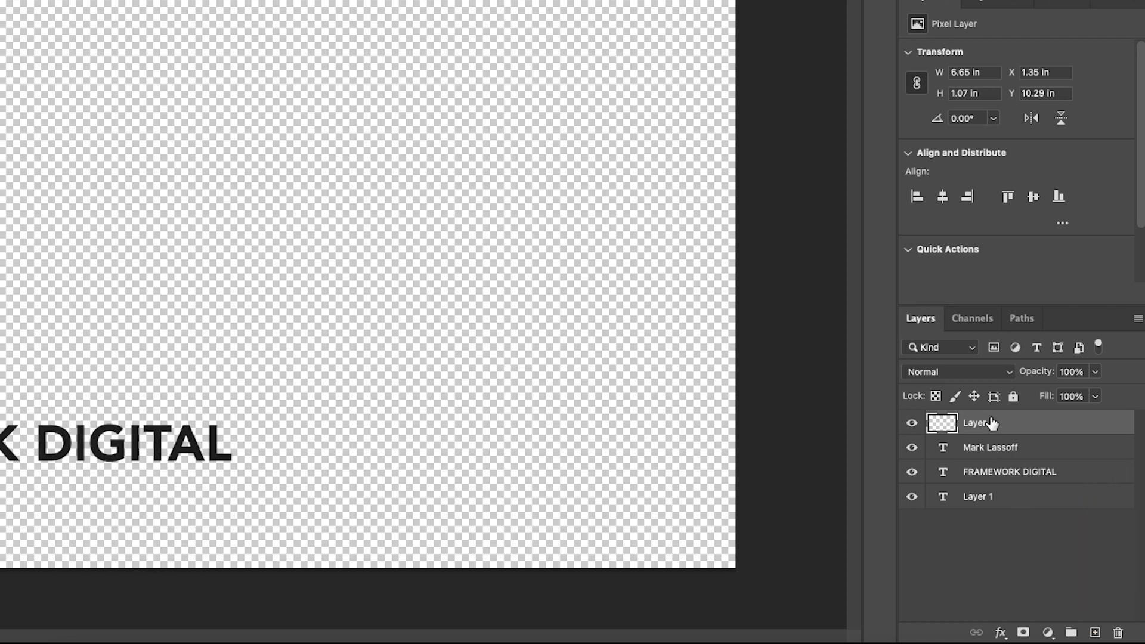
drag(993, 423, 1119, 635)
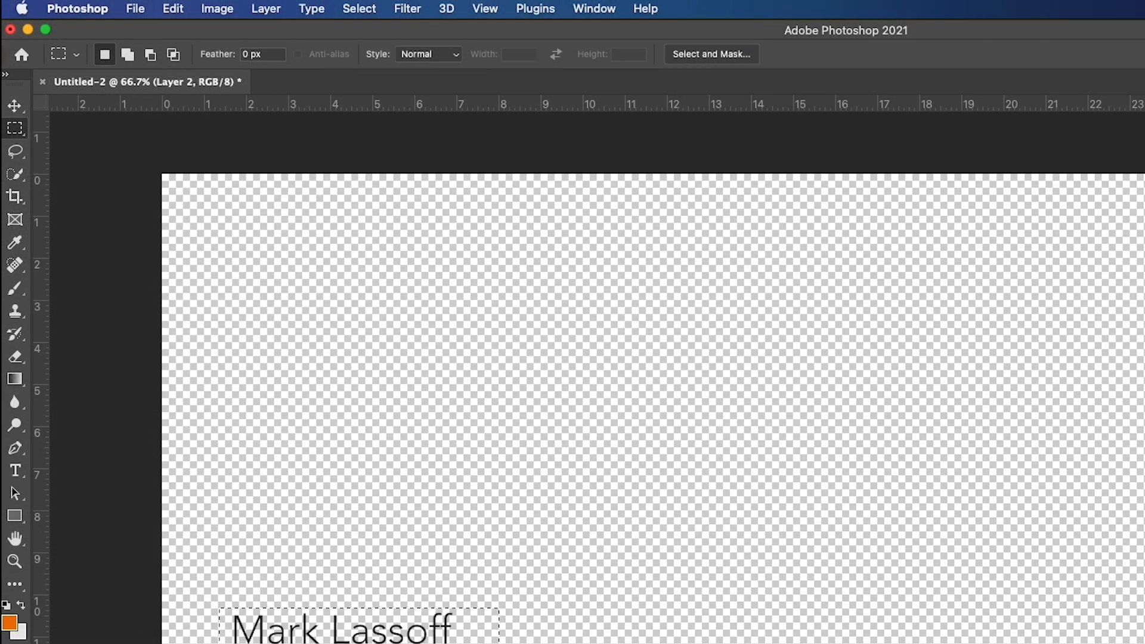
Fill the selected rectangle behind the presenter's name with the foreground colour at 100% opacity and clear the selection.
click(182, 10)
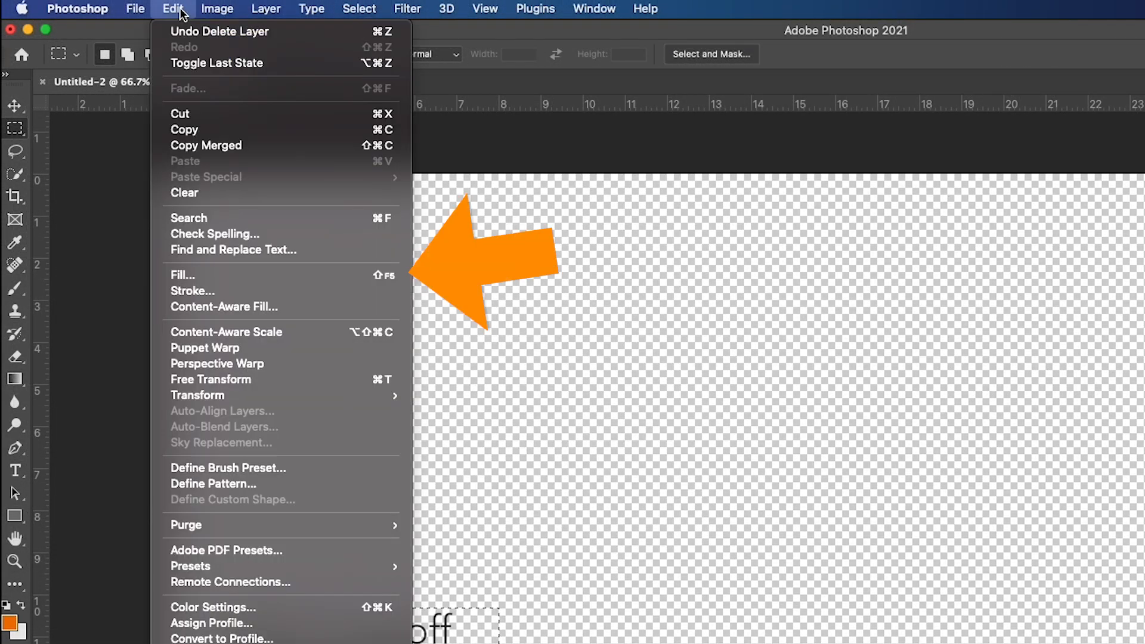
click(256, 274)
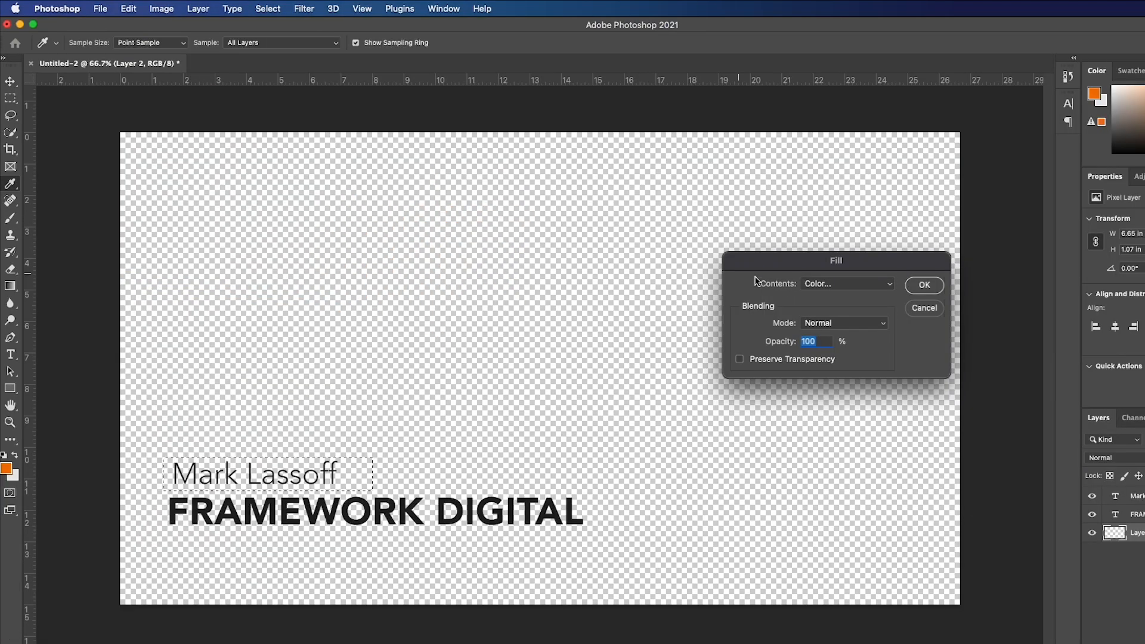
click(838, 285)
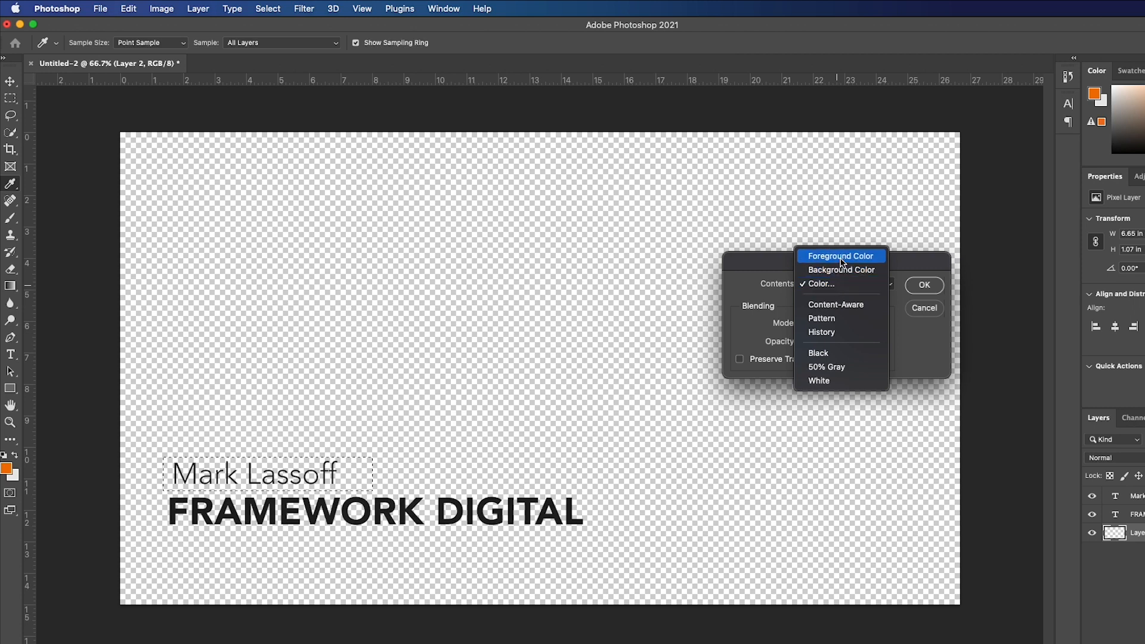
click(841, 257)
click(923, 285)
click(856, 285)
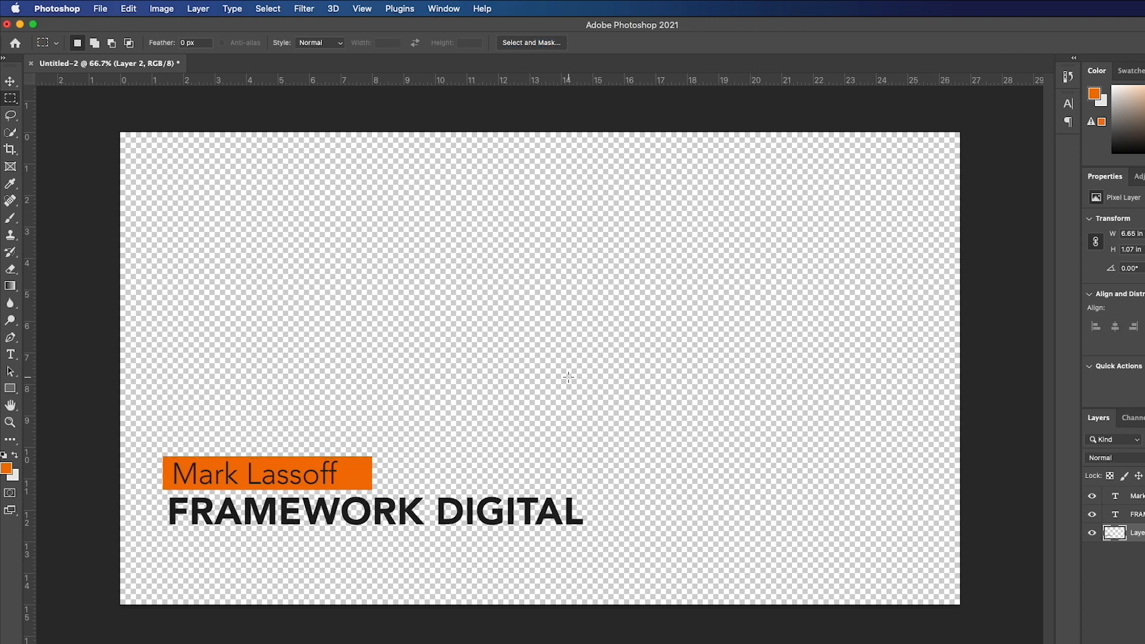